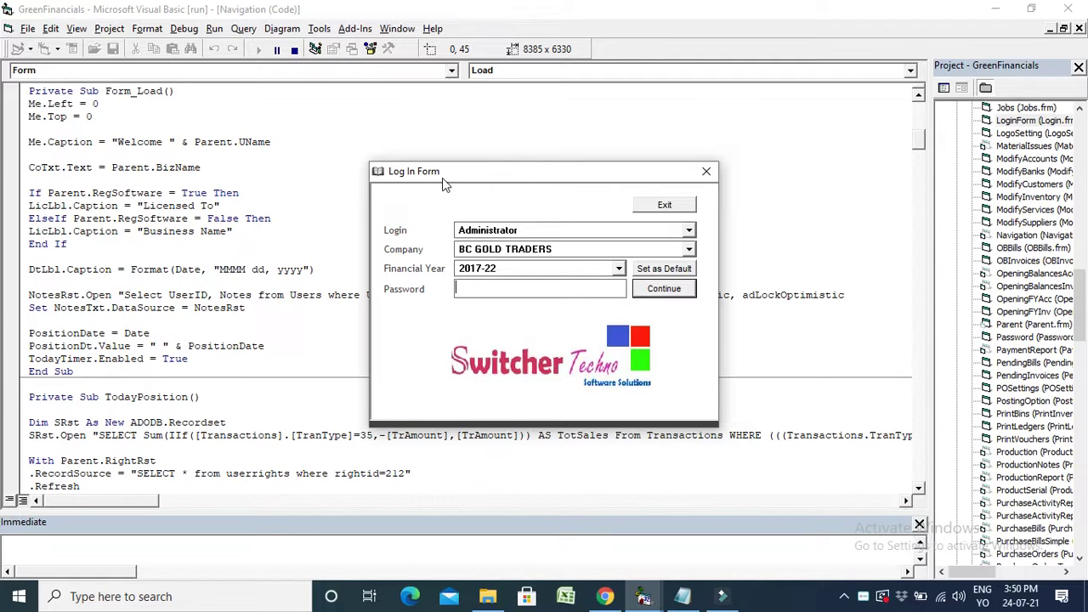
# Log in as Administrator to BC GOLD TRADERS for financial year 2017-22 by entering the account password
pyautogui.moveTo(448, 175); pyautogui.dragTo(423, 185)
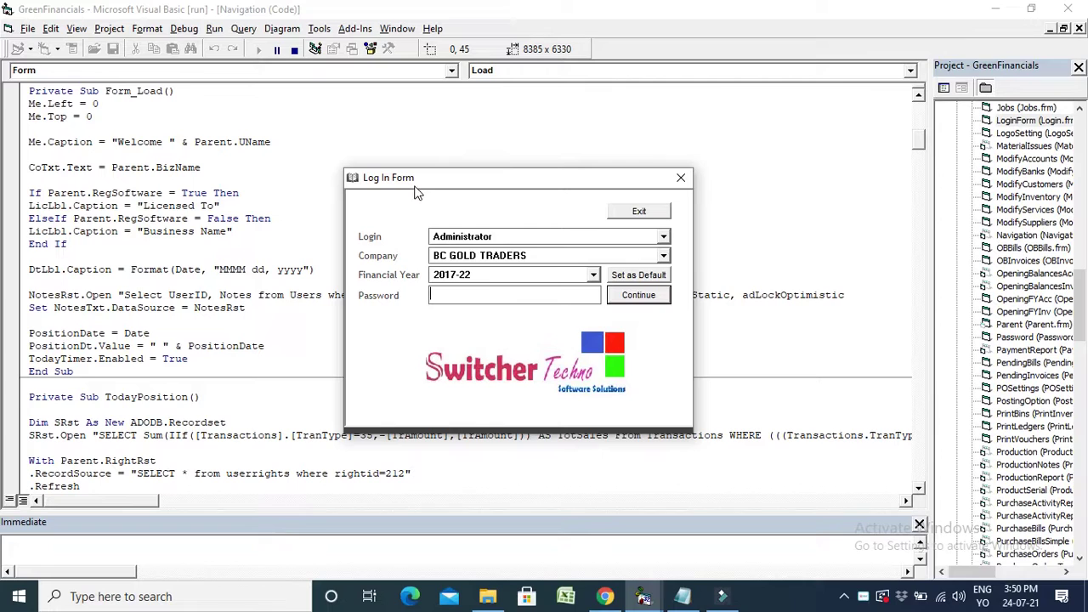
pyautogui.click(519, 297)
pyautogui.click(558, 297)
pyautogui.click(532, 296)
pyautogui.write('xxxxx')
pyautogui.press('Return')
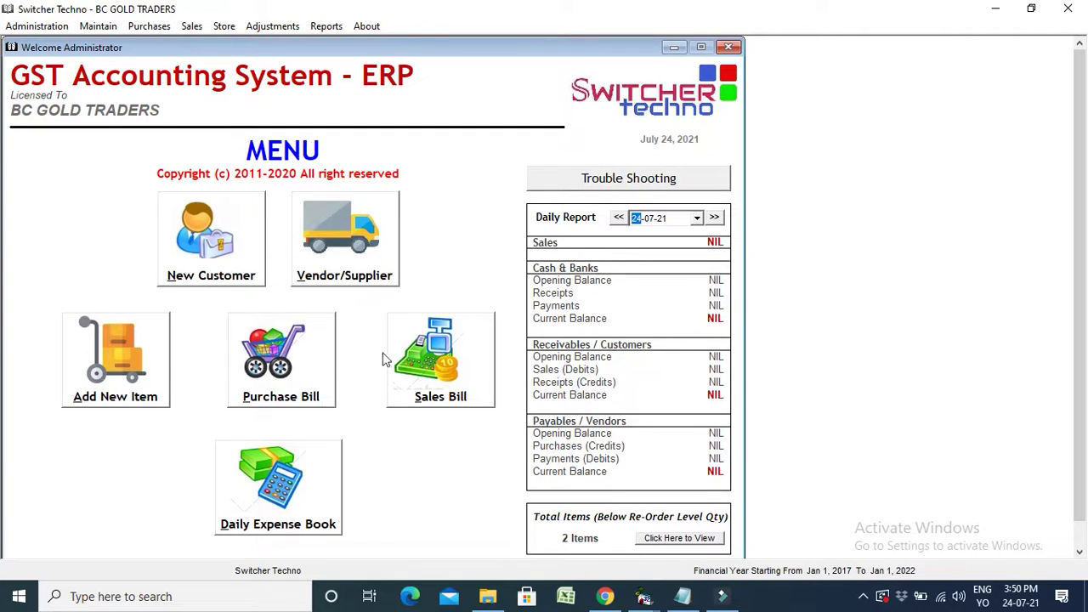
# Open the Chart of Inventory and select the ASSETS category, its Electronics subcategory and the HP Printer item
pyautogui.click(148, 359)
pyautogui.click(148, 359)
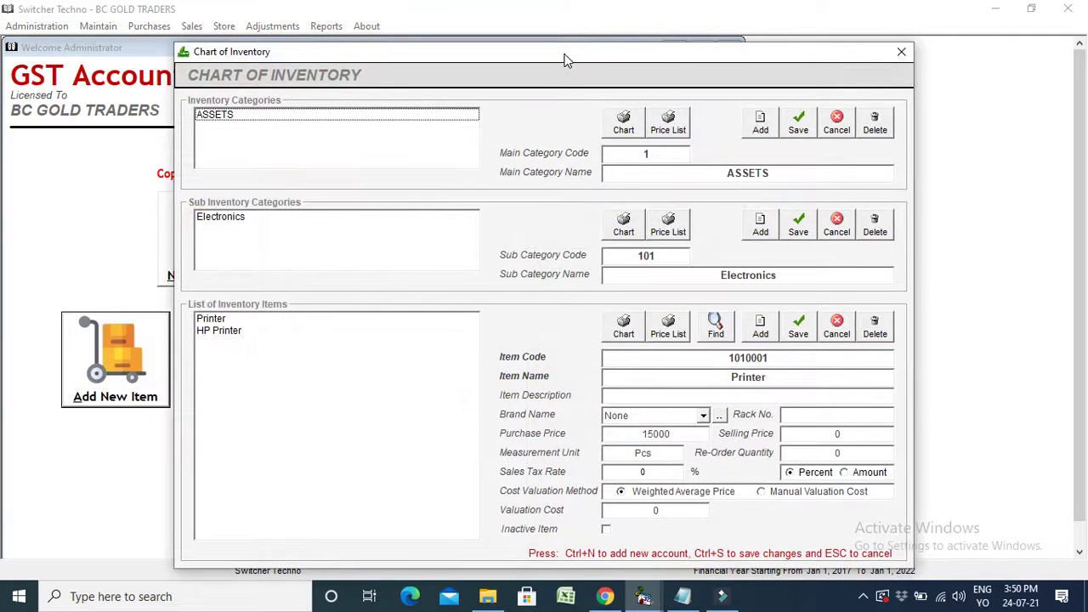
pyautogui.click(346, 155)
pyautogui.click(343, 235)
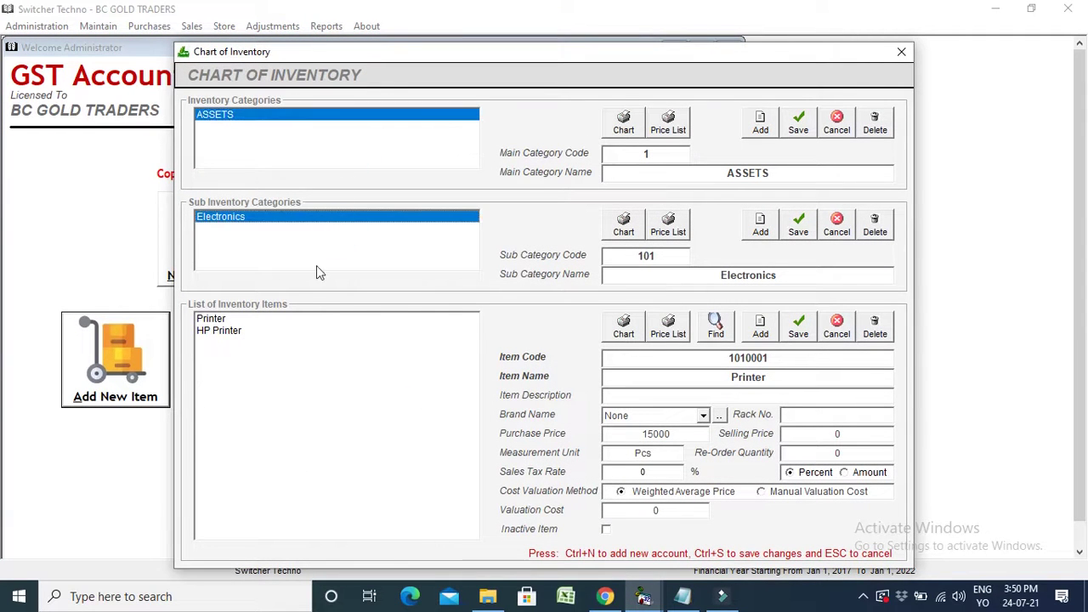
pyautogui.click(299, 331)
pyautogui.click(291, 320)
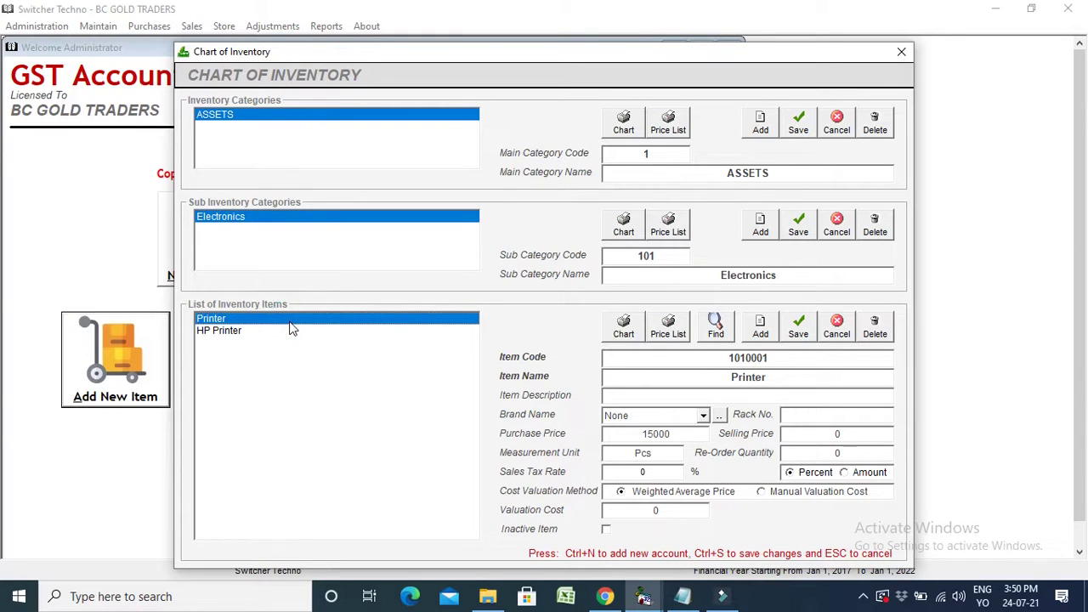
pyautogui.click(306, 248)
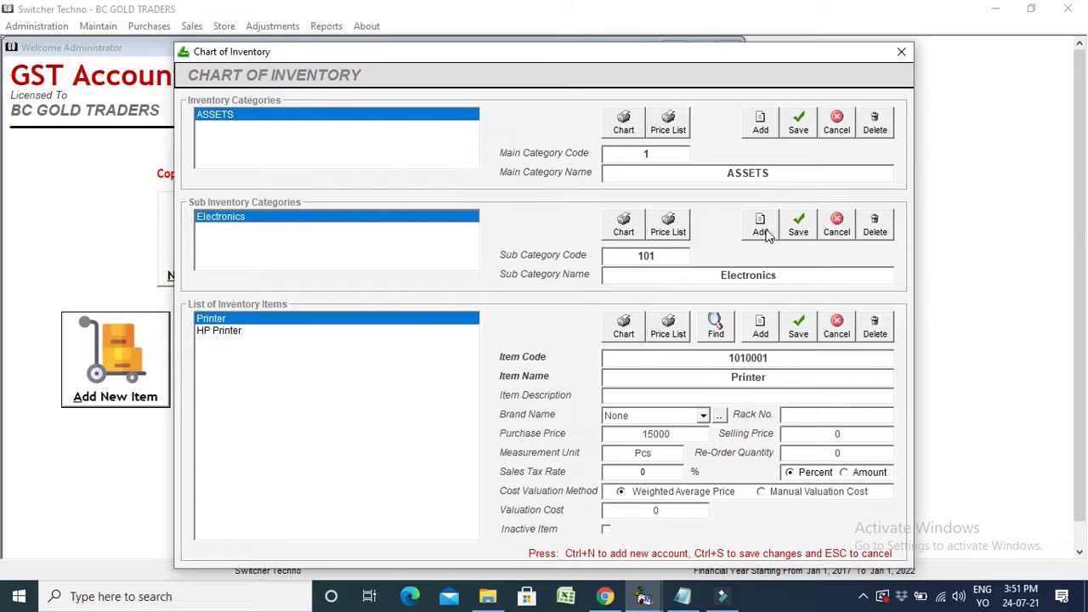
pyautogui.click(324, 245)
pyautogui.click(244, 332)
pyautogui.click(243, 335)
# Add a new inventory item named AIR COOLER under Electronics, leaving its description, brand and rack number at their defaults
pyautogui.click(765, 325)
pyautogui.write('s')
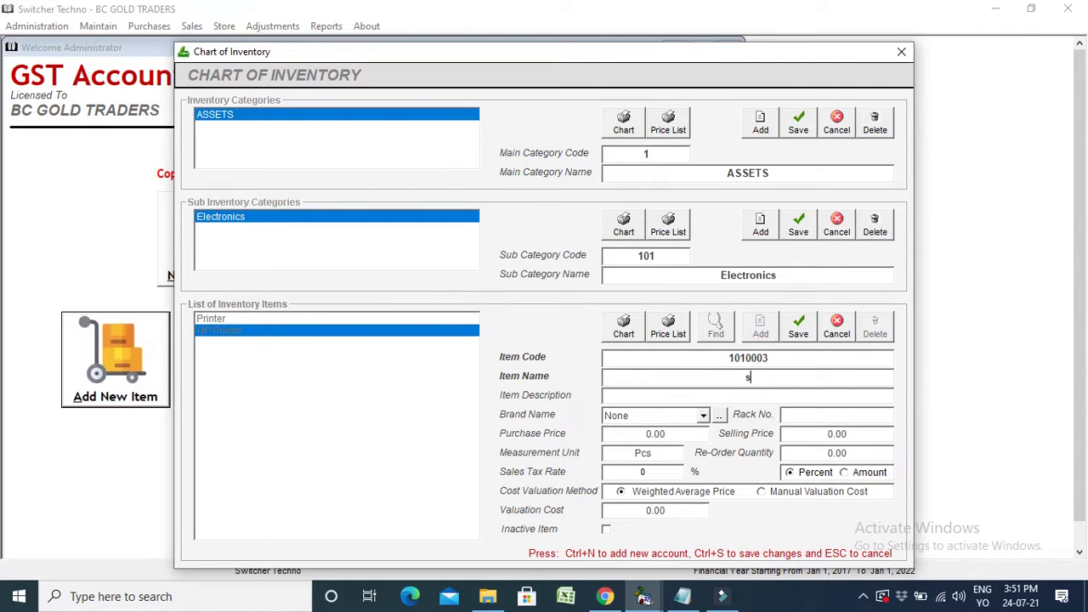
pyautogui.write('AC')
pyautogui.press('BackSpace')
pyautogui.press('BackSpace')
pyautogui.write('IR COOLER')
pyautogui.press('Return')
pyautogui.press('Return')
pyautogui.press('Return')
pyautogui.press('Return')
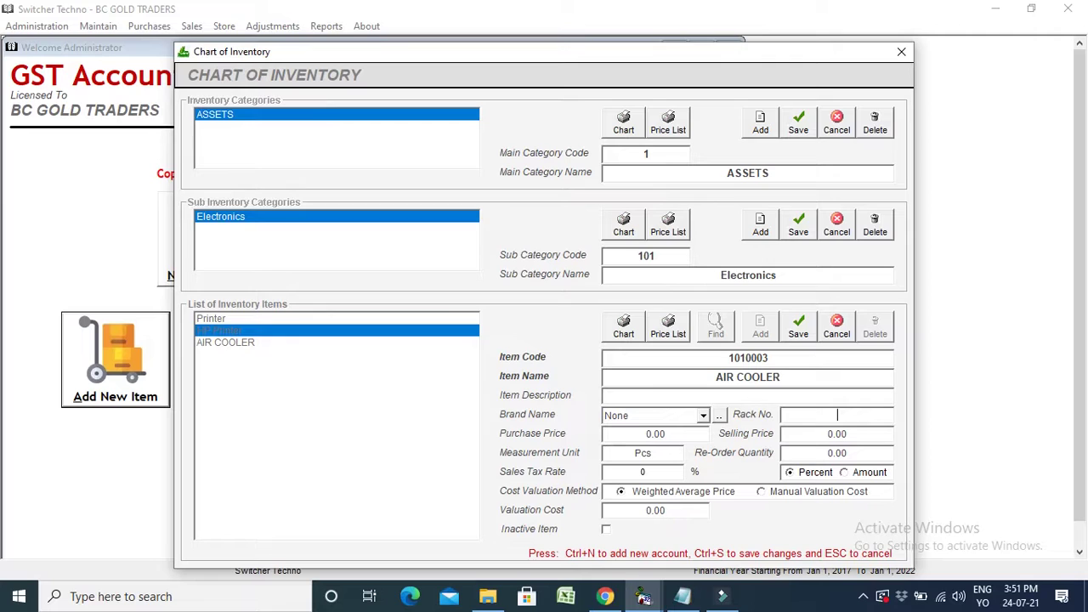
# Set the AIR COOLER's purchase price to 12000 and selling price to 15000, and save the item
pyautogui.press('Return')
pyautogui.write('12000')
pyautogui.press('Return')
pyautogui.write('15000')
pyautogui.click(637, 473)
pyautogui.click(637, 472)
pyautogui.doubleClick(648, 474)
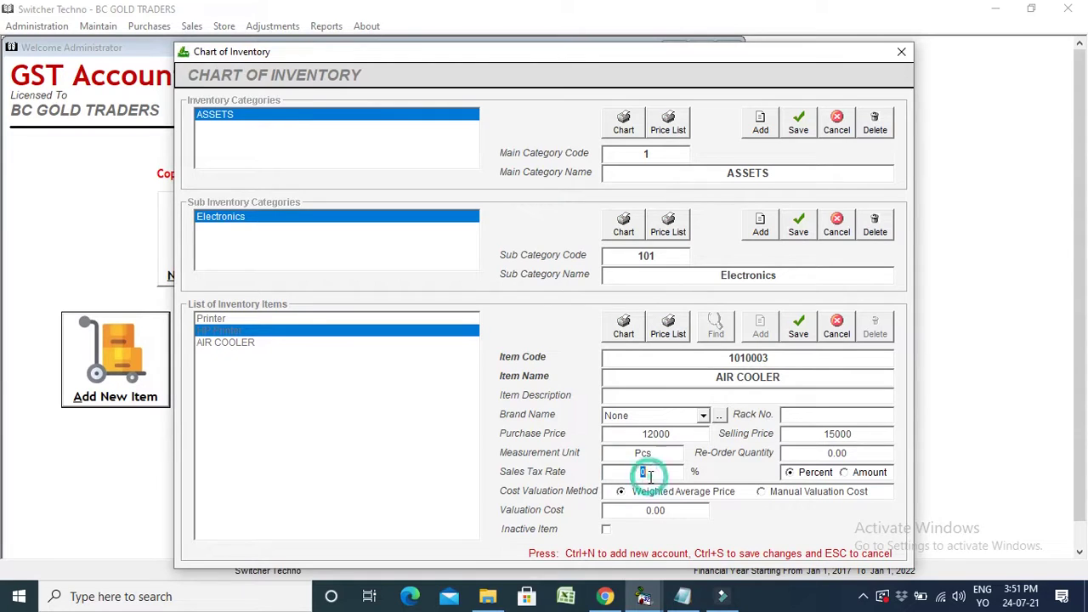
pyautogui.click(796, 334)
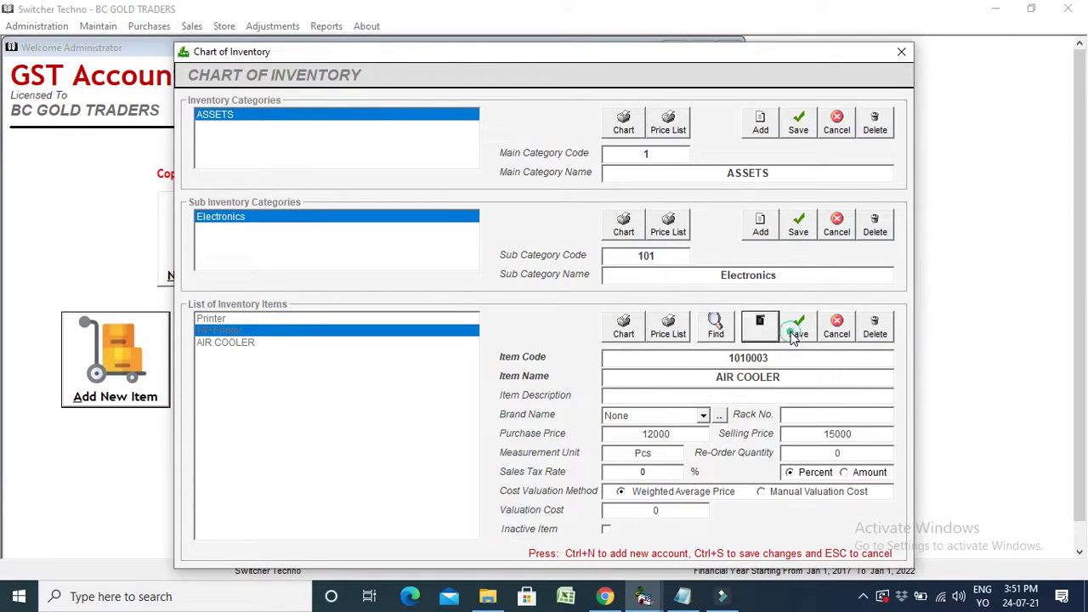
pyautogui.click(400, 347)
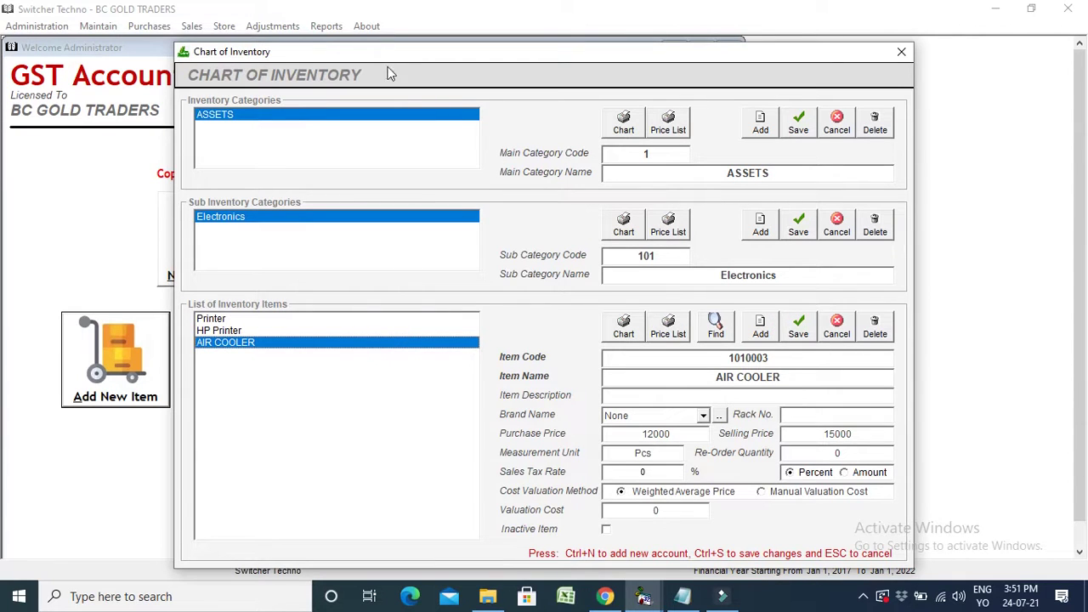
# Close the Chart of Inventory and open the Purchase (Sales Tax) form
pyautogui.click(902, 52)
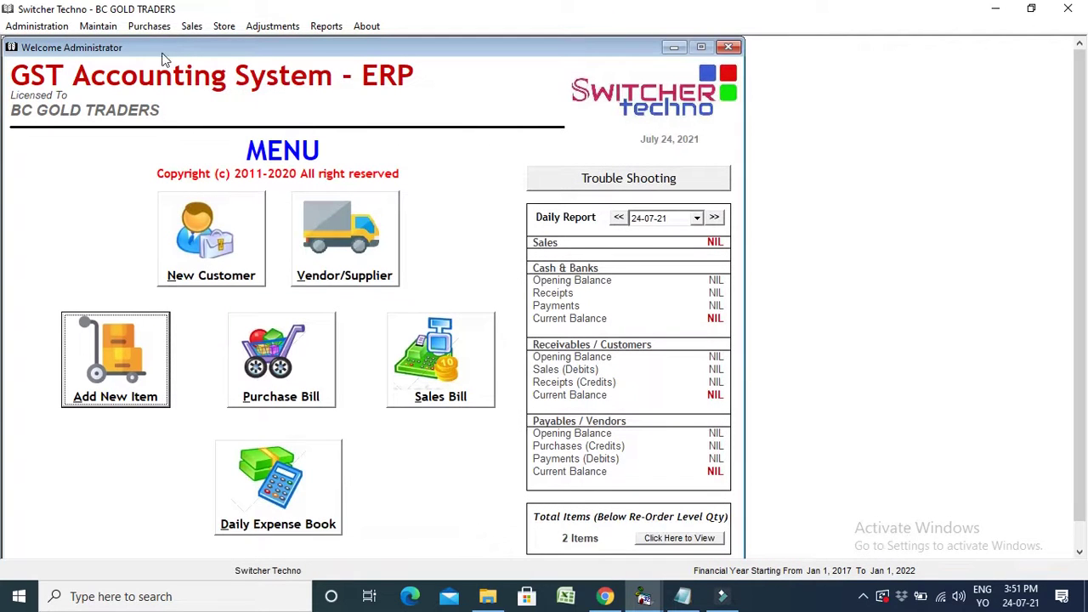
pyautogui.click(152, 27)
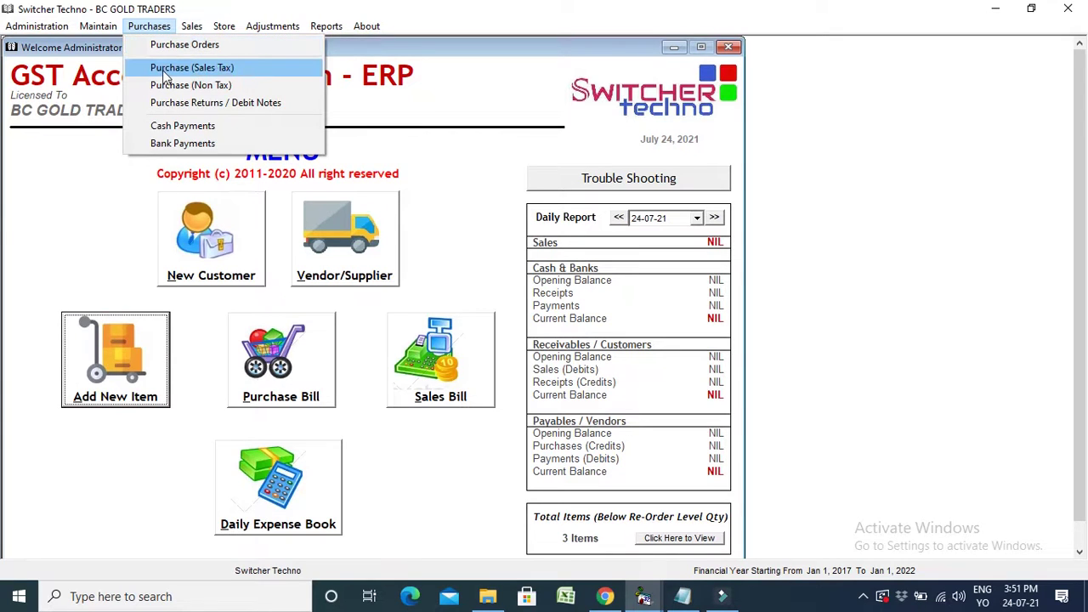
pyautogui.click(233, 68)
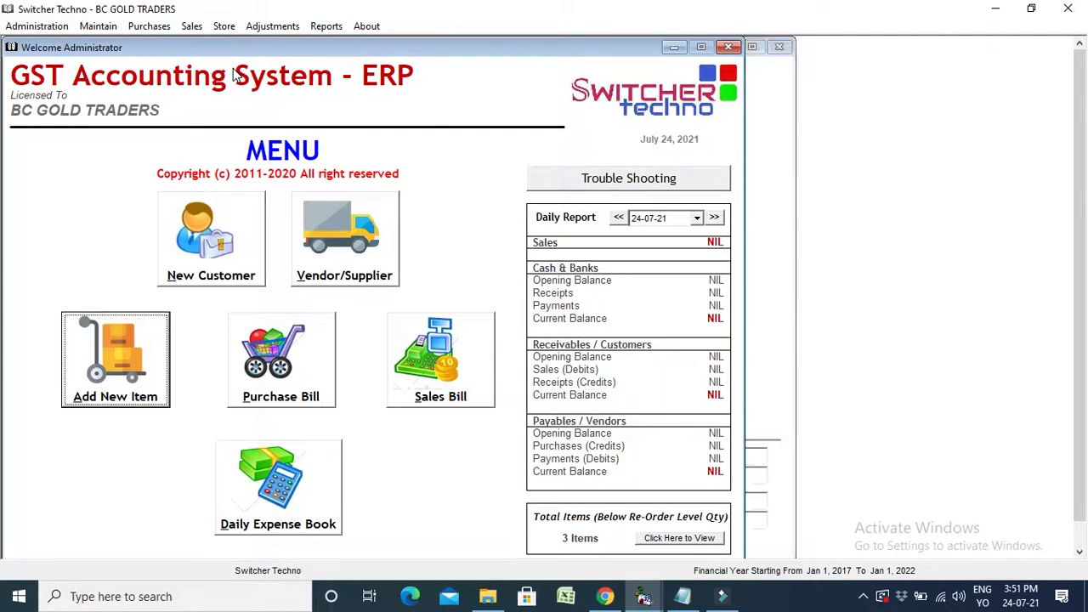
# Create and save a new vendor named IMRAN TRADING LLC under Credit Vendors, and return to the purchase form
pyautogui.click(334, 88)
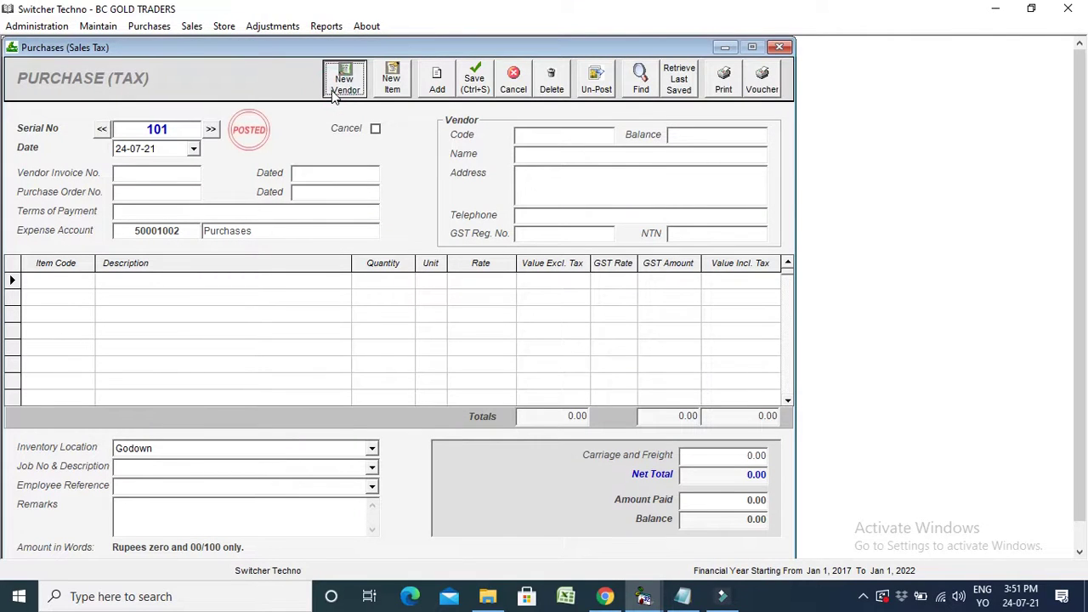
pyautogui.click(352, 134)
pyautogui.click(347, 121)
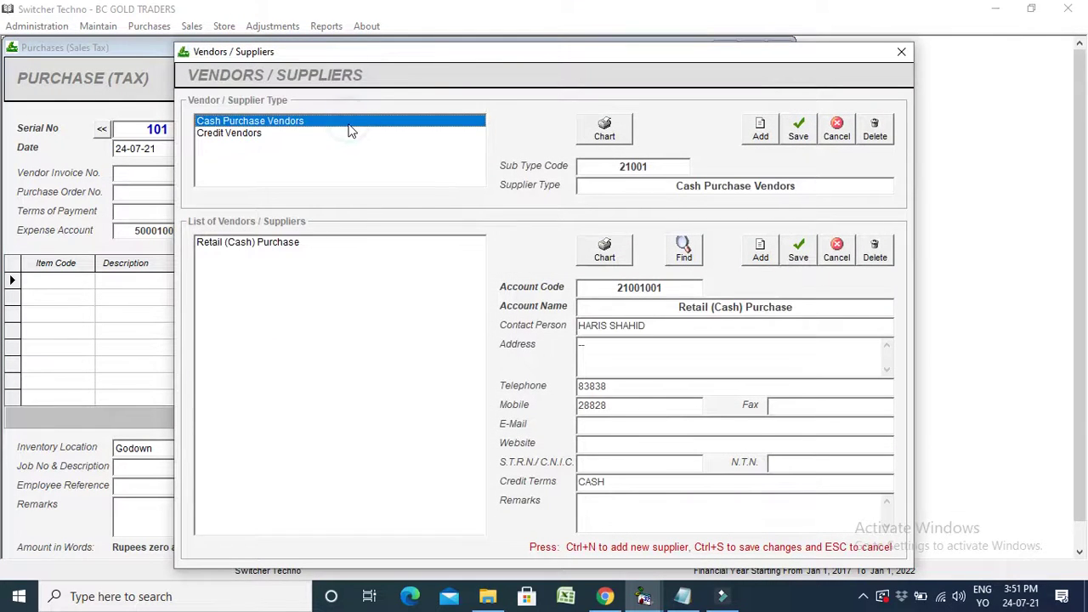
pyautogui.click(268, 136)
pyautogui.click(760, 250)
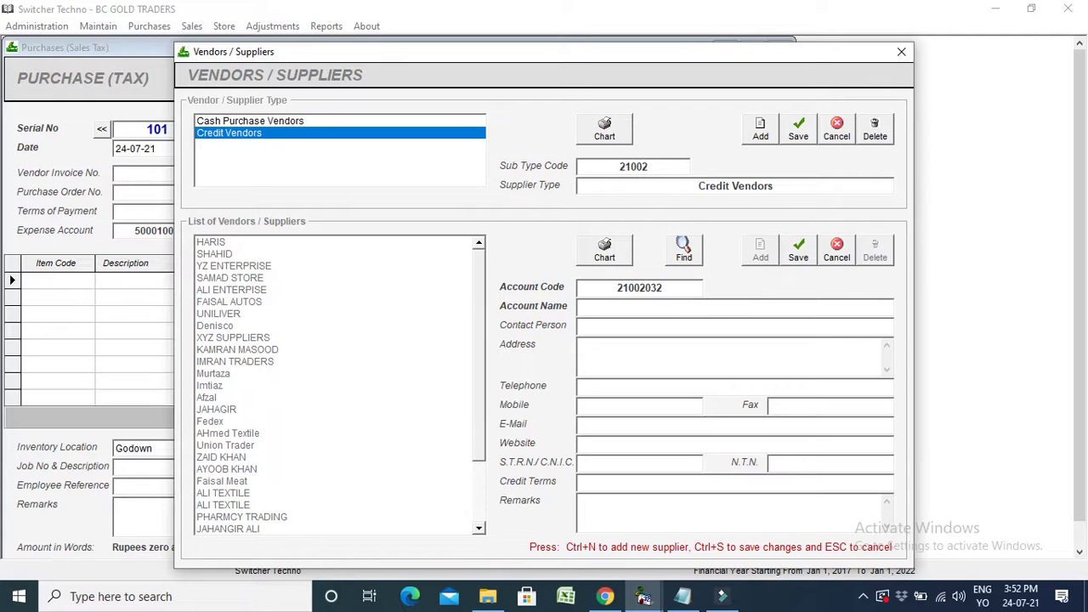
pyautogui.write('IMRAN TRADING LLC')
pyautogui.press('Tab')
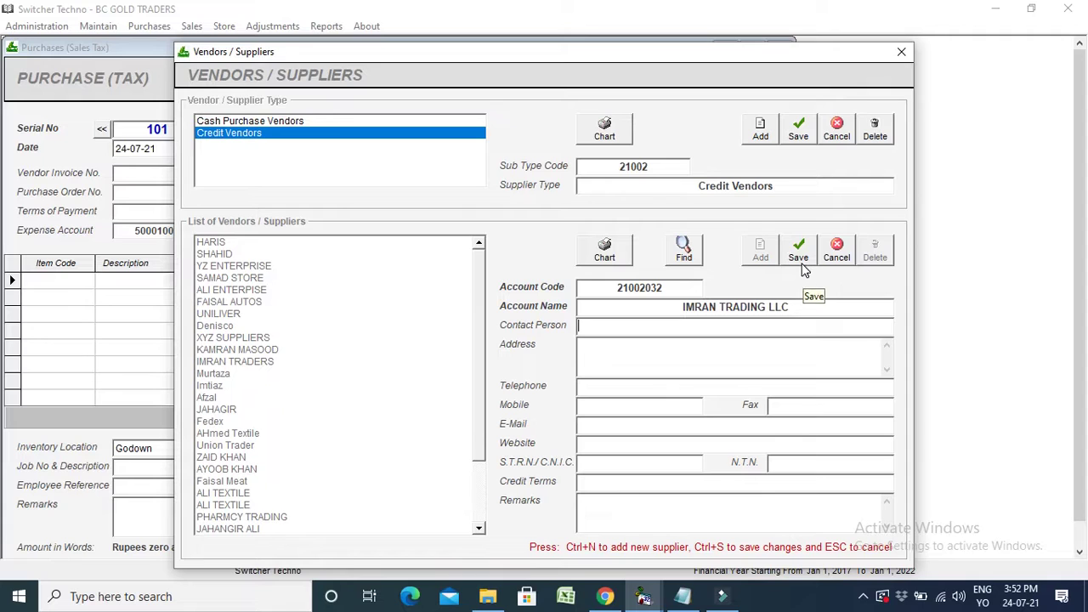
pyautogui.click(801, 255)
pyautogui.click(802, 265)
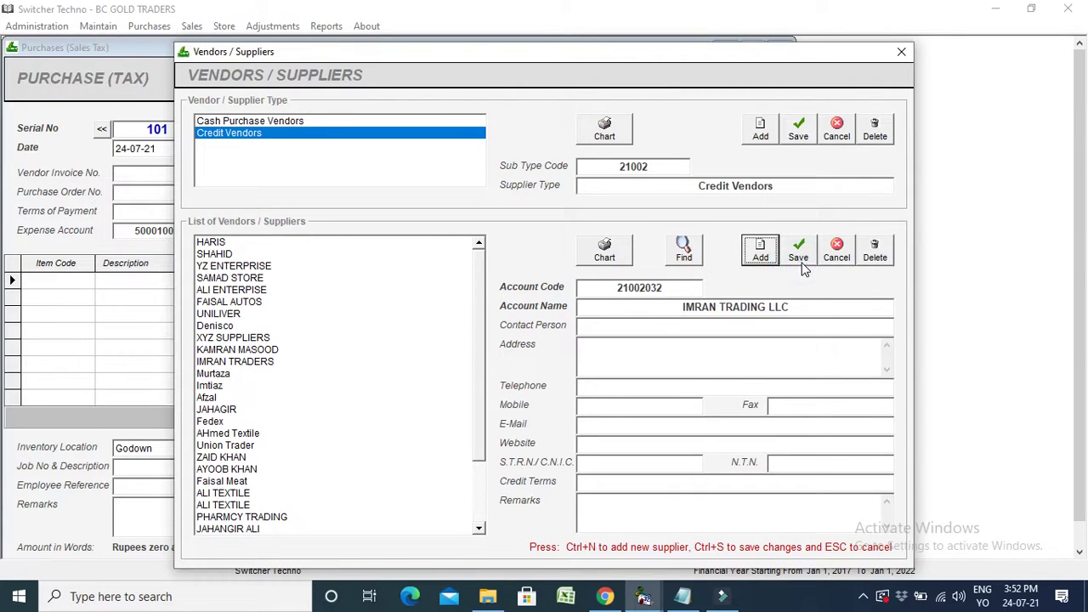
pyautogui.click(903, 61)
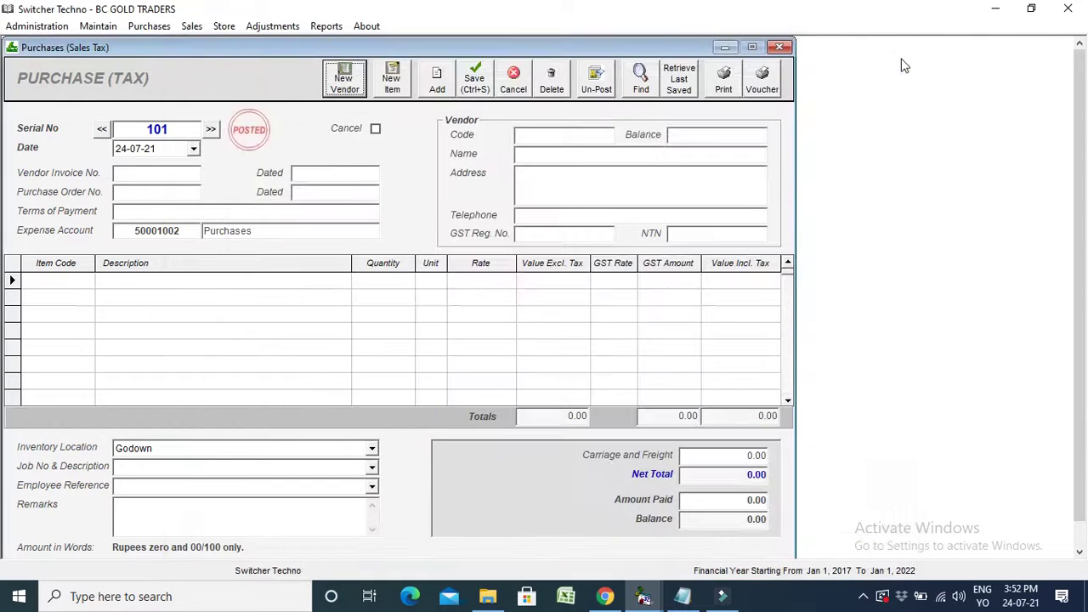
# Choose IMRAN TRADING LLC as the purchase's vendor and enter 9404 as the vendor invoice number
pyautogui.write('IMRA')
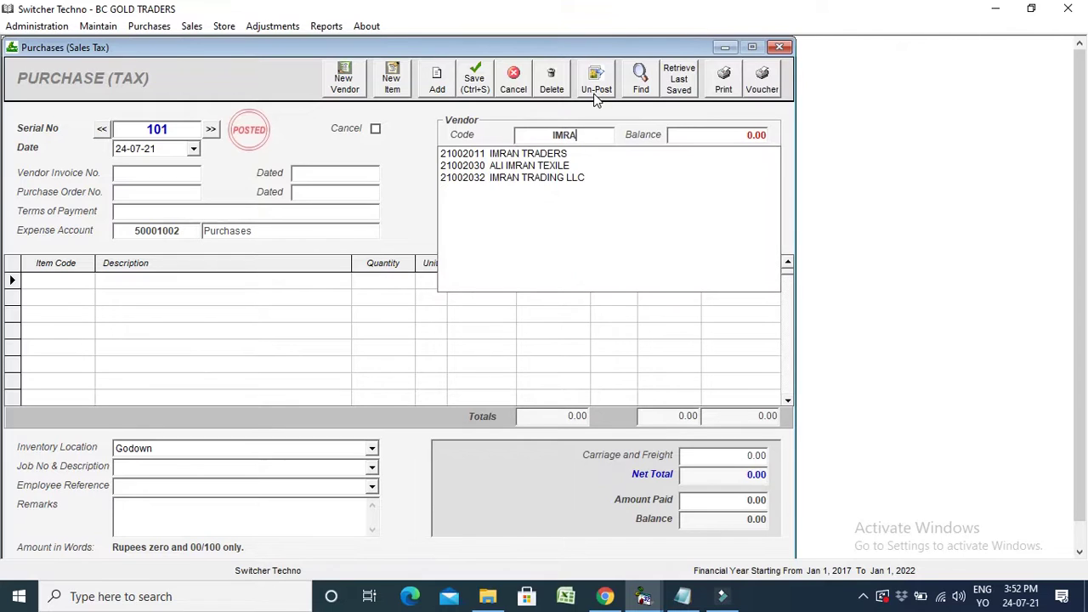
pyautogui.press('Down')
pyautogui.press('Down')
pyautogui.press('Down')
pyautogui.press('Return')
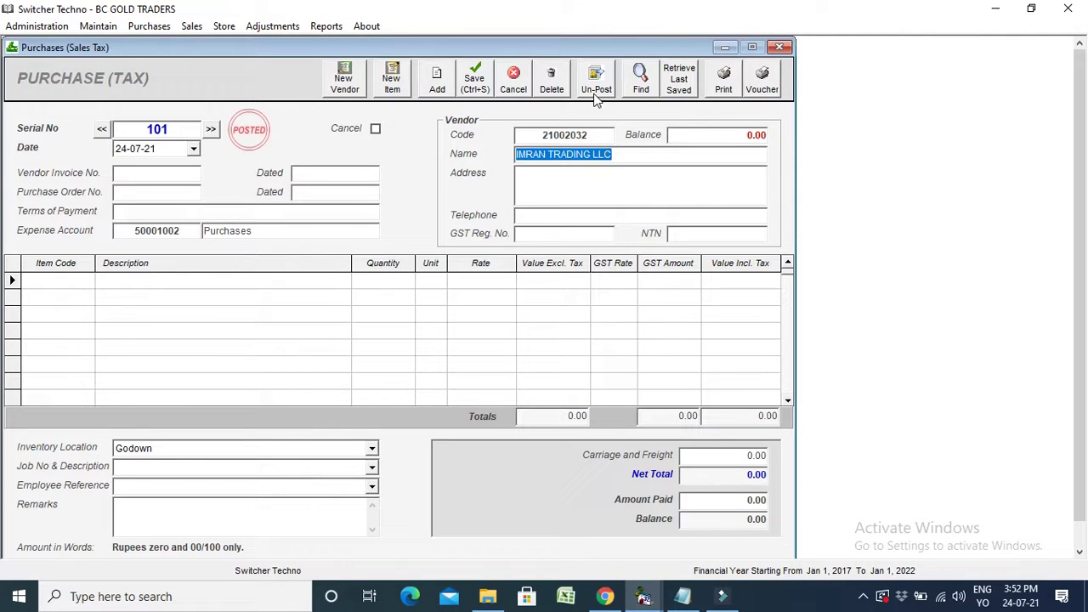
pyautogui.click(189, 179)
pyautogui.write('9404')
# Add AIR COOLER as the first purchase line with a quantity of 5
pyautogui.click(74, 280)
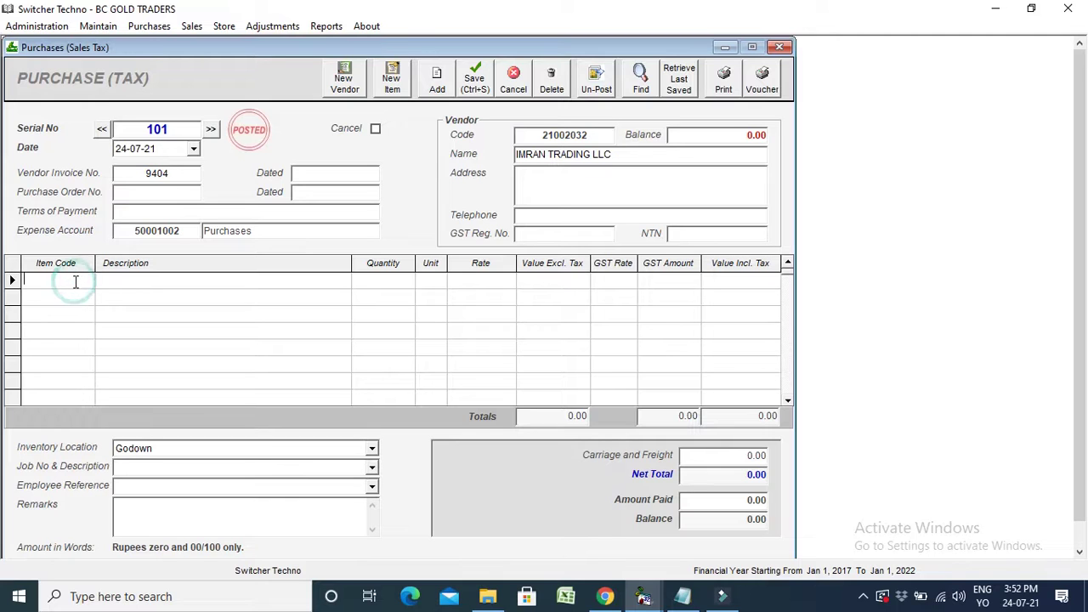
pyautogui.write('AI')
pyautogui.press('Down')
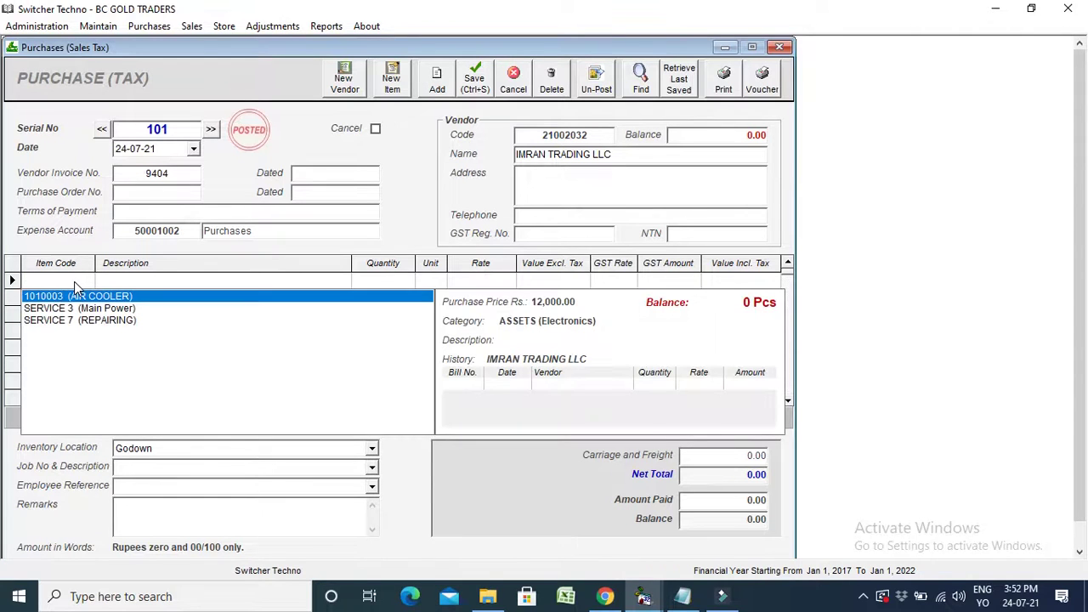
pyautogui.press('Return')
pyautogui.write('5')
pyautogui.press('Return')
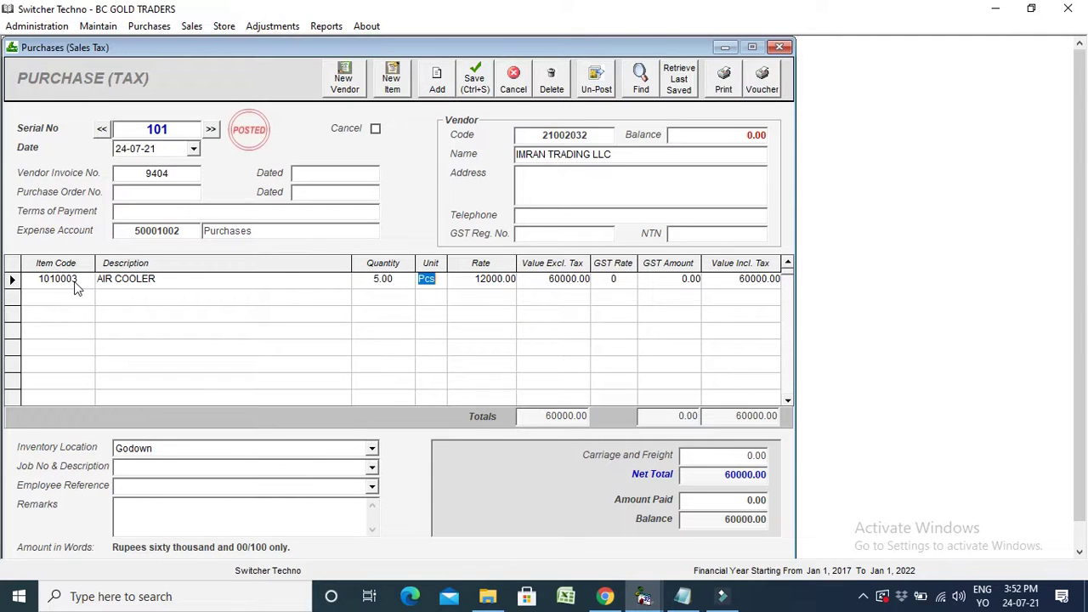
# Set the GST rate of the AIR COOLER line to 17 and check its tax amount and tax-inclusive value
pyautogui.press('Return')
pyautogui.press('Return')
pyautogui.press('Return')
pyautogui.write('17')
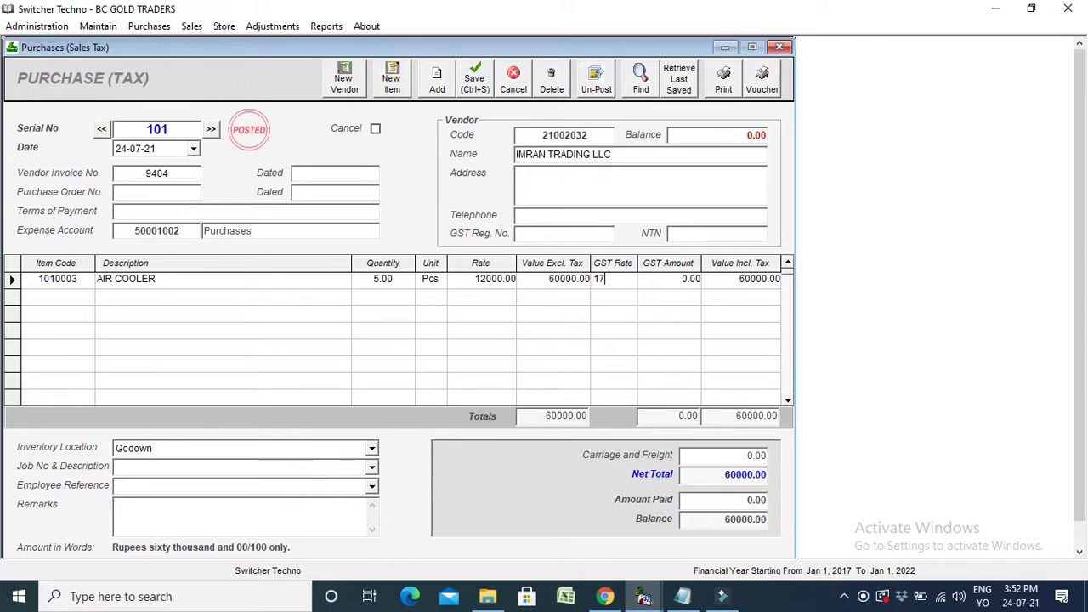
pyautogui.press('Return')
pyautogui.hotkey('shift', 'Tab')
pyautogui.press('Tab')
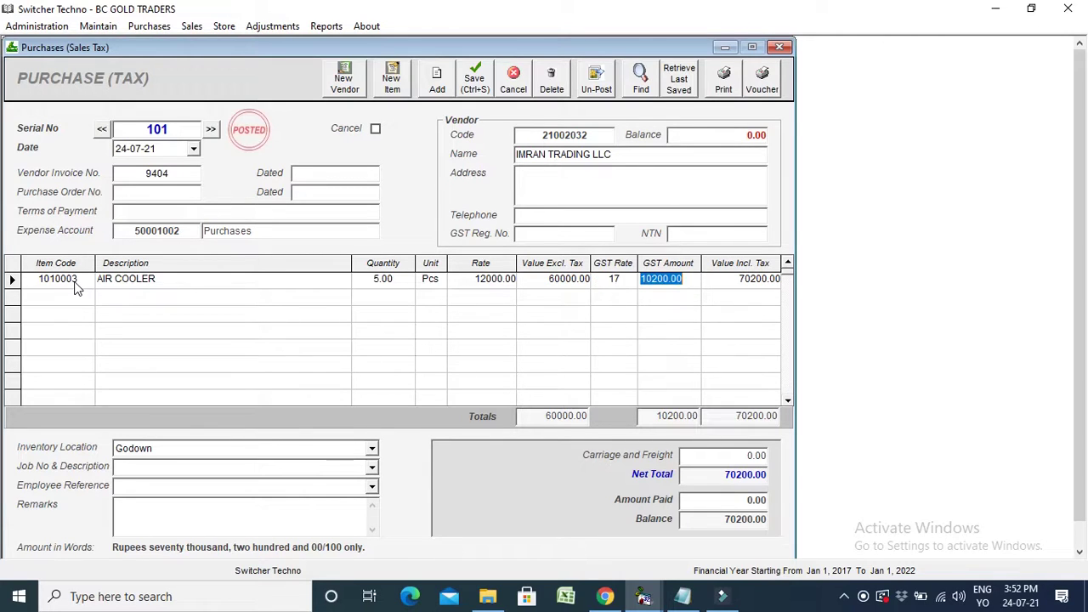
pyautogui.hotkey('shift', 'Tab')
pyautogui.press('Tab')
pyautogui.press('Tab')
pyautogui.hotkey('shift', 'Tab')
pyautogui.press('Tab')
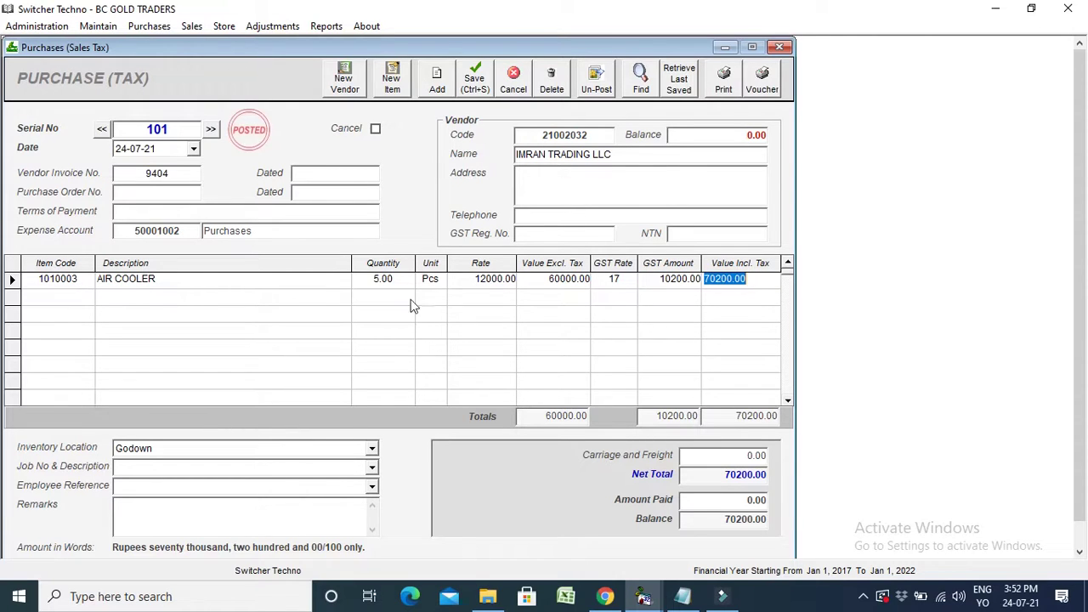
pyautogui.click(727, 283)
# Set the amount paid to 10000, and preview the purchase bill's printout before closing it
pyautogui.click(736, 501)
pyautogui.click(732, 499)
pyautogui.doubleClick(731, 500)
pyautogui.write('10000')
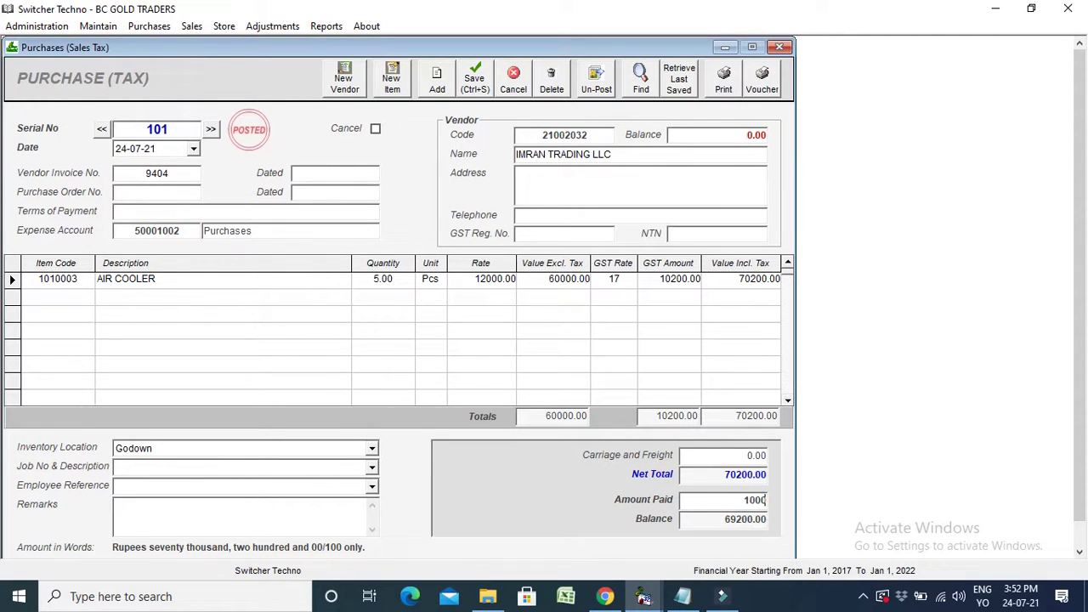
pyautogui.click(746, 517)
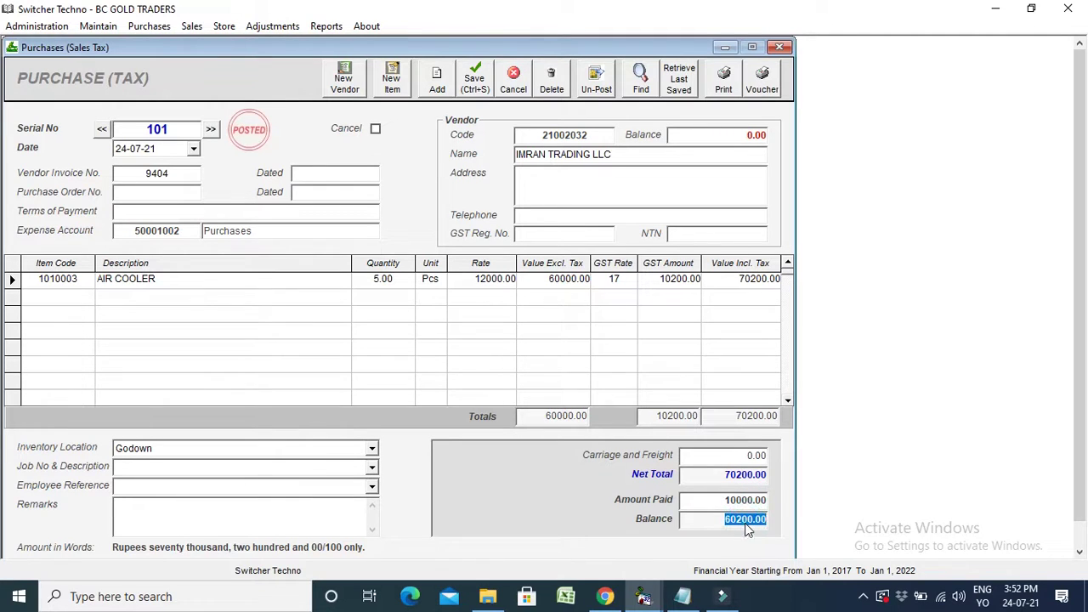
pyautogui.click(736, 79)
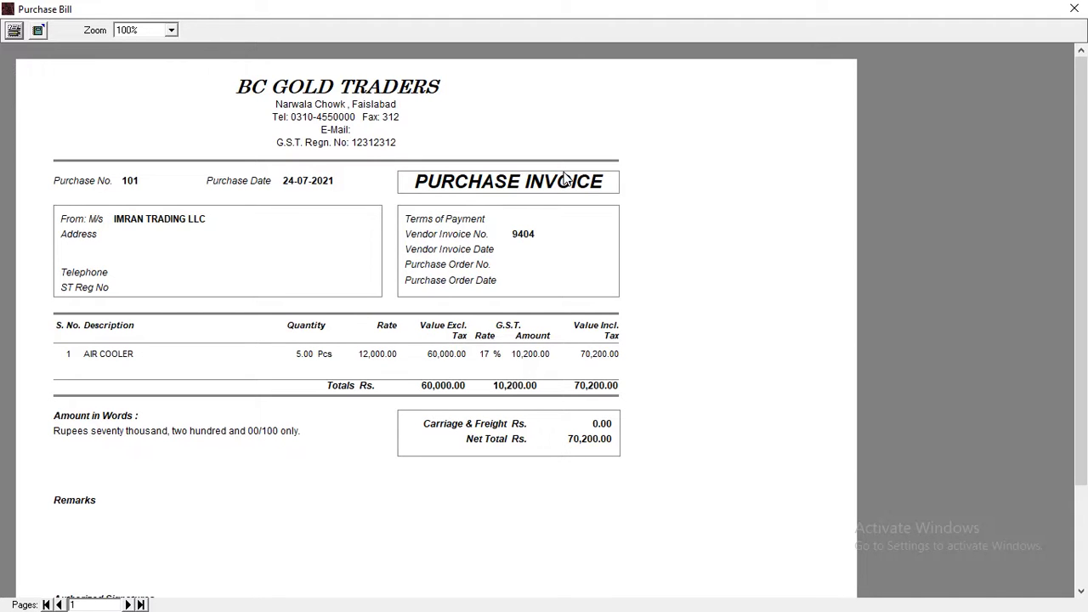
pyautogui.click(1076, 13)
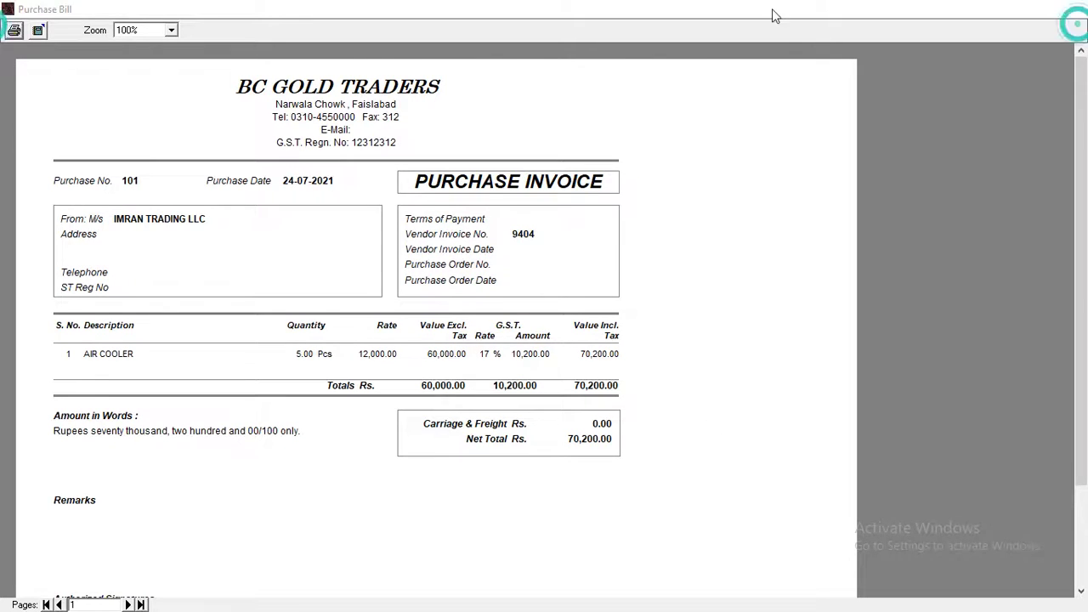
# Display the Inventory Balances report for all inventory items from 01-01-17 to 24-07-21, and close the report
pyautogui.click(327, 26)
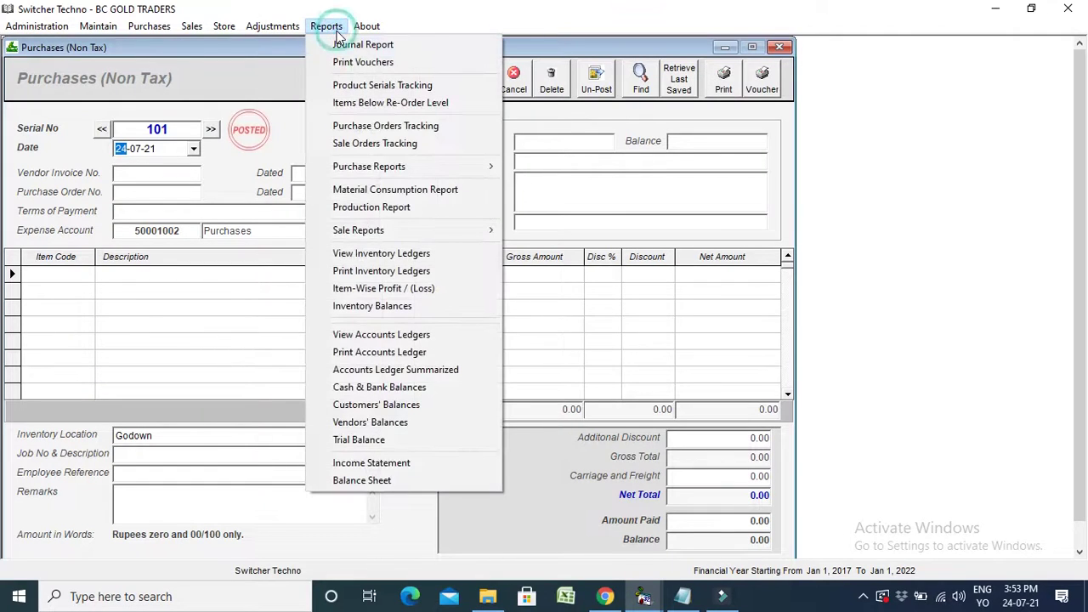
pyautogui.click(437, 305)
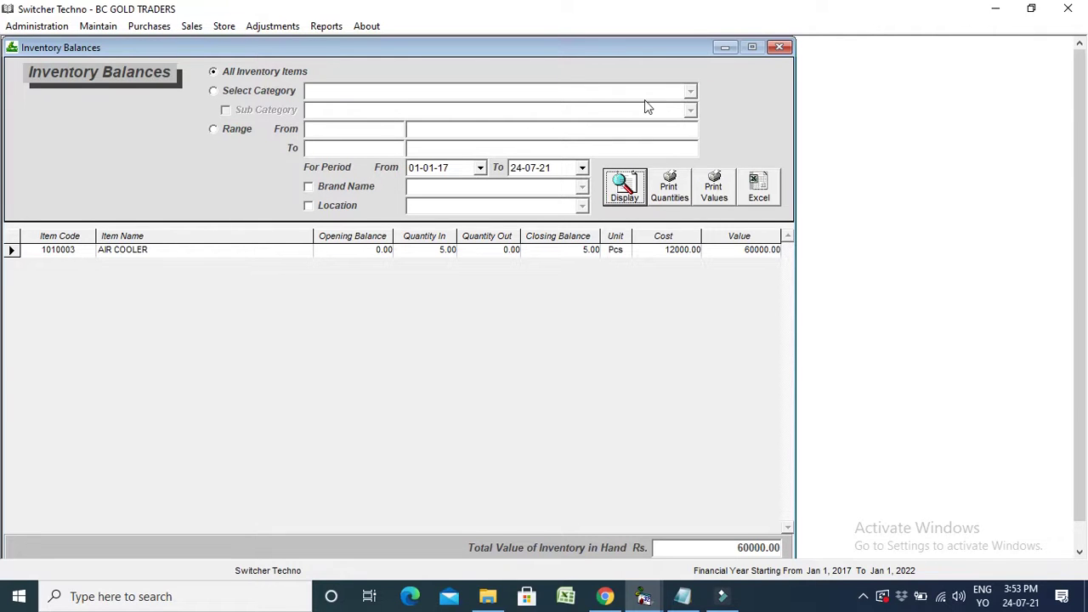
pyautogui.click(780, 47)
pyautogui.click(780, 46)
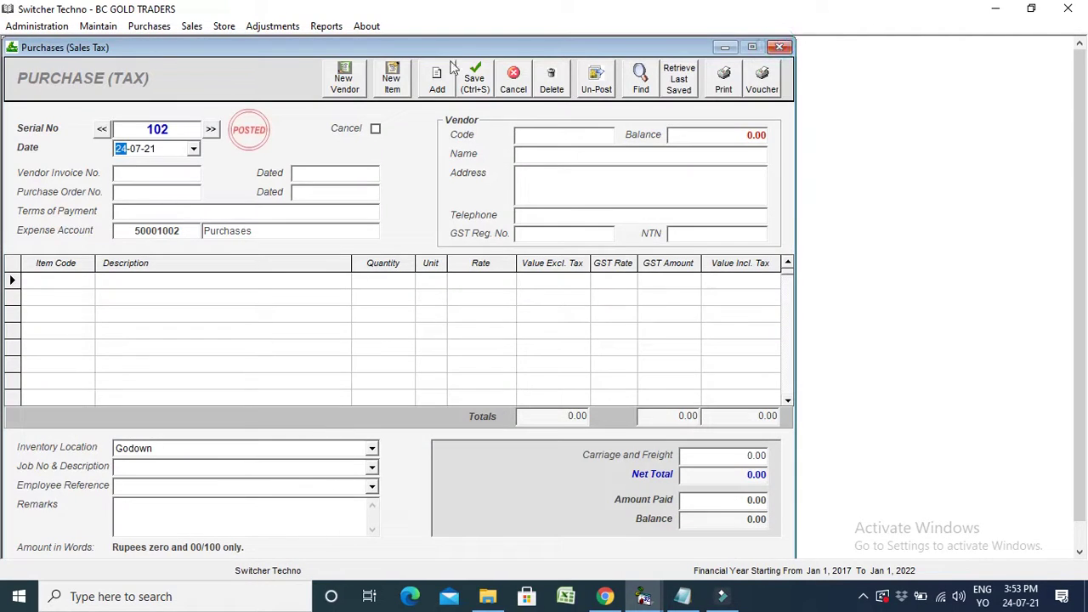
# Close the purchase form, start a new sales tax invoice, and select the customer's account for it
pyautogui.click(781, 47)
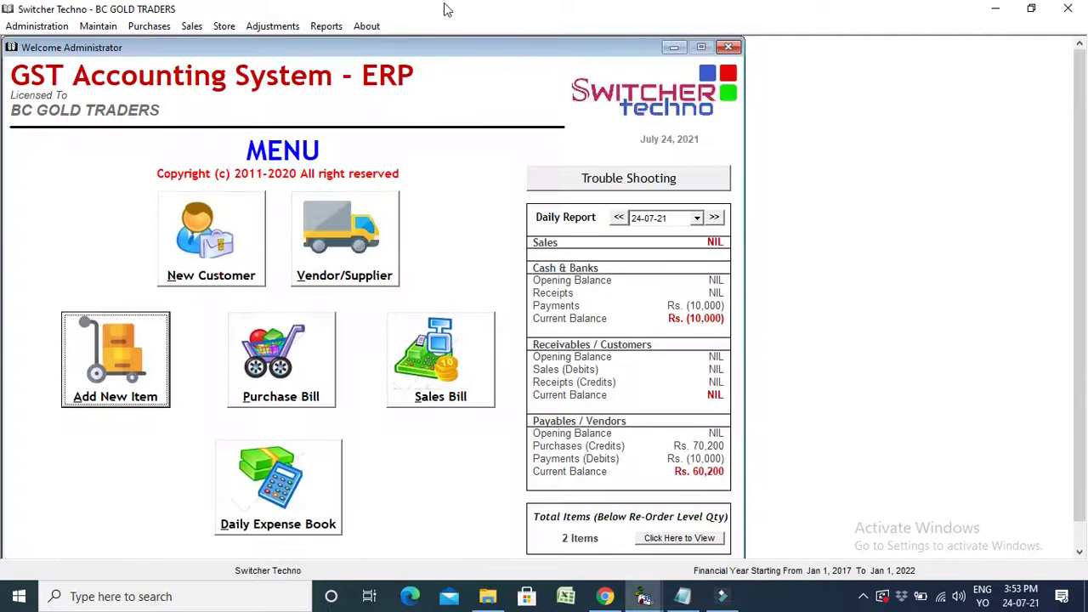
pyautogui.click(192, 26)
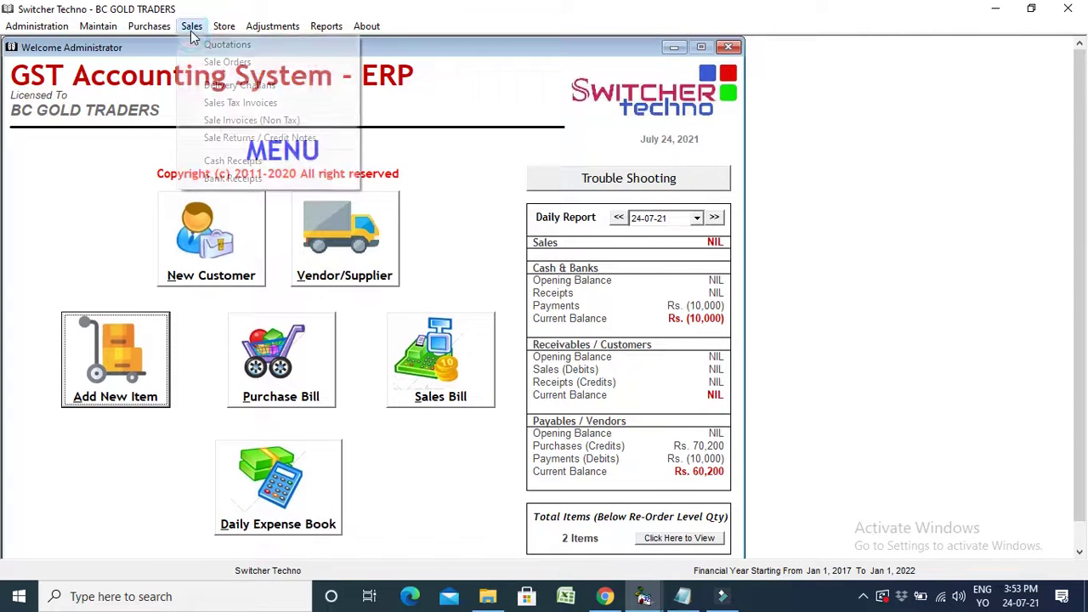
pyautogui.click(230, 103)
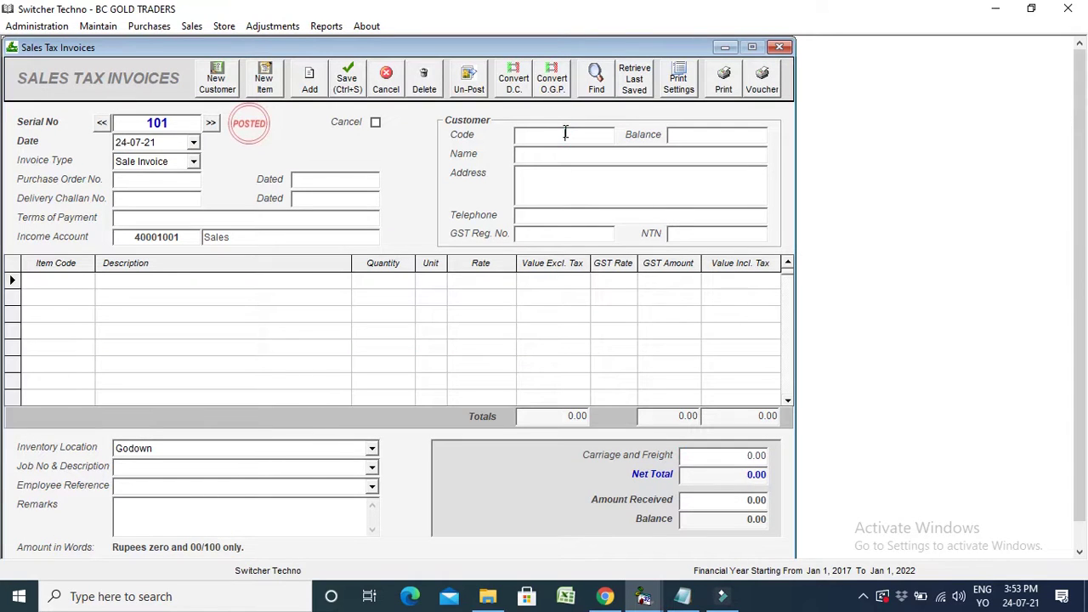
pyautogui.click(564, 134)
pyautogui.write('W')
pyautogui.press('Down')
pyautogui.press('Down')
pyautogui.press('Return')
# Add AIR COOLER as the first sales invoice line with a quantity of 1
pyautogui.click(72, 279)
pyautogui.write('0')
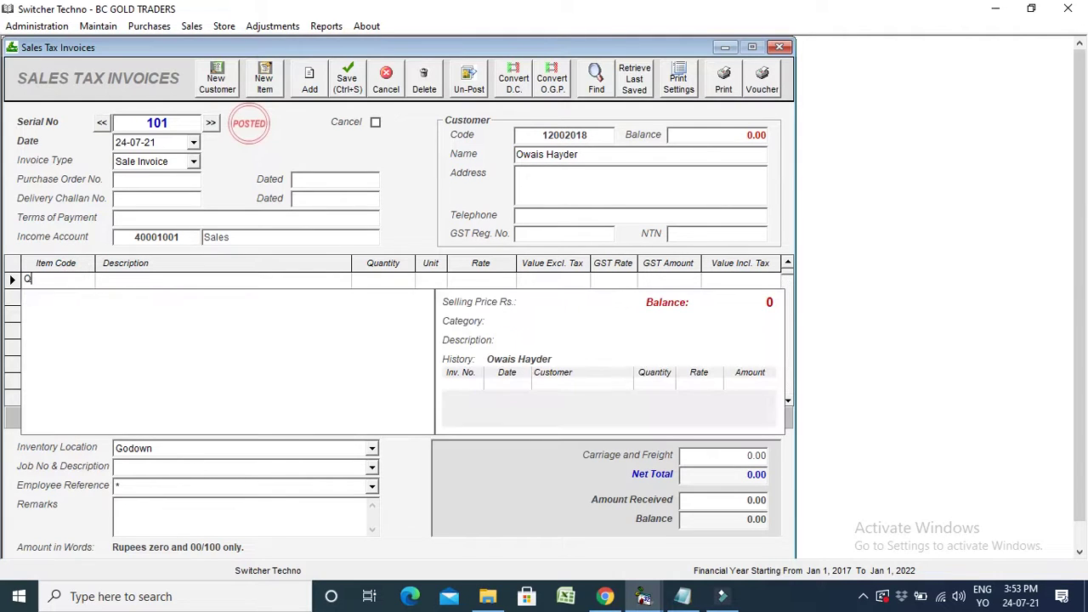
pyautogui.press('BackSpace')
pyautogui.press('Down')
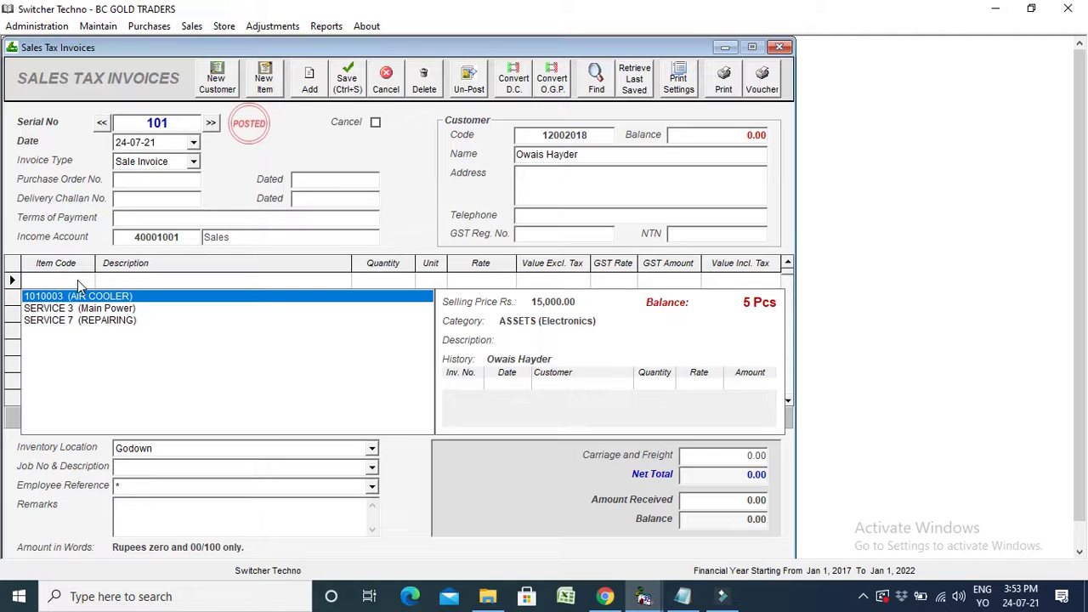
pyautogui.press('Return')
pyautogui.press('Return')
pyautogui.write('1')
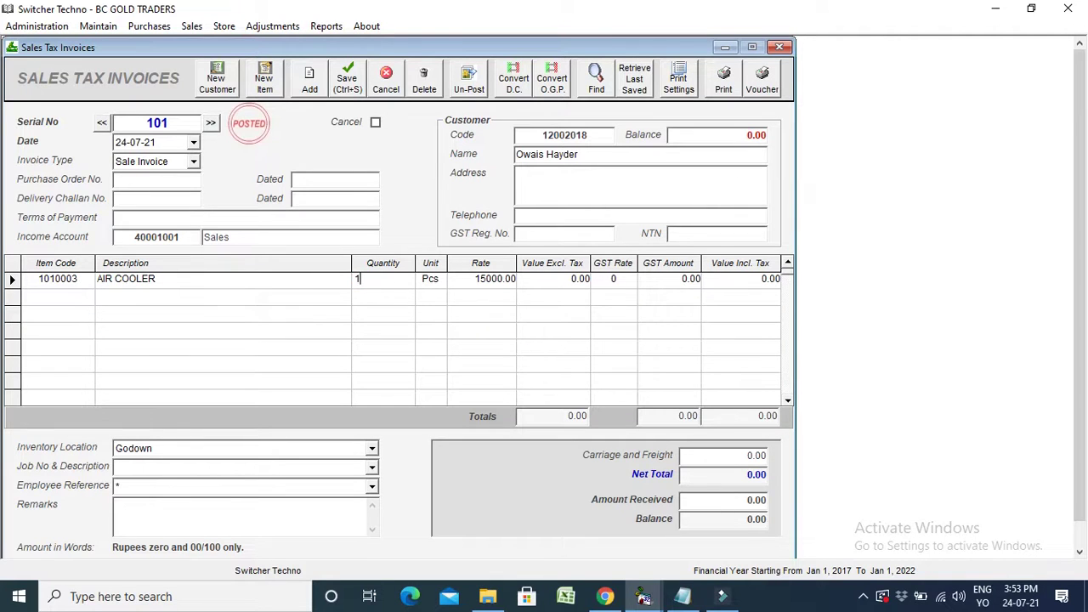
pyautogui.press('Return')
pyautogui.press('Return')
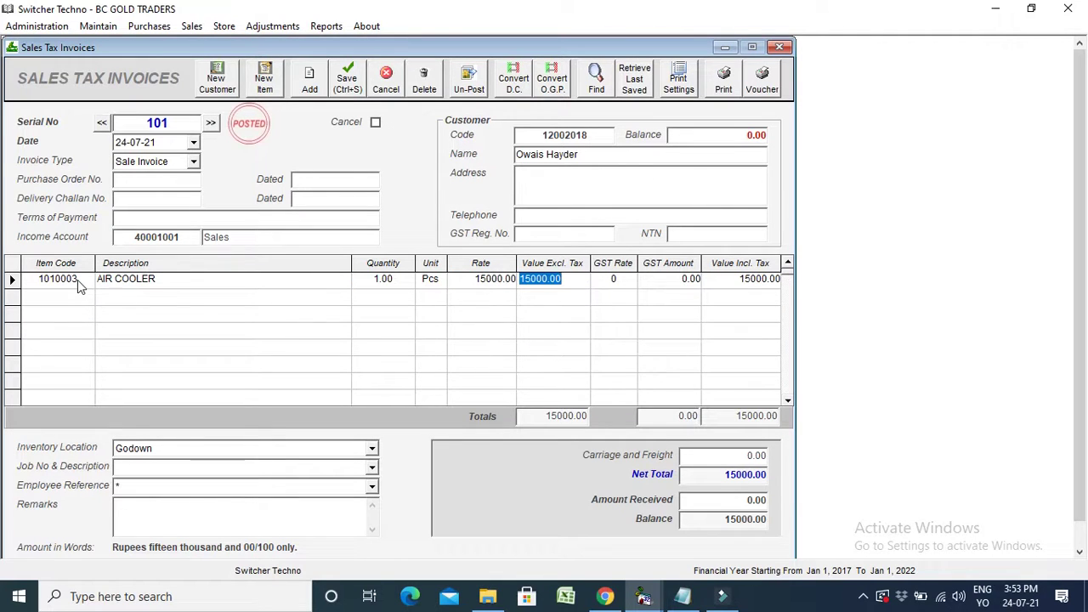
# Set the GST rate of the AIR COOLER sales line to 17 and check its GST amount
pyautogui.press('Return')
pyautogui.write('17')
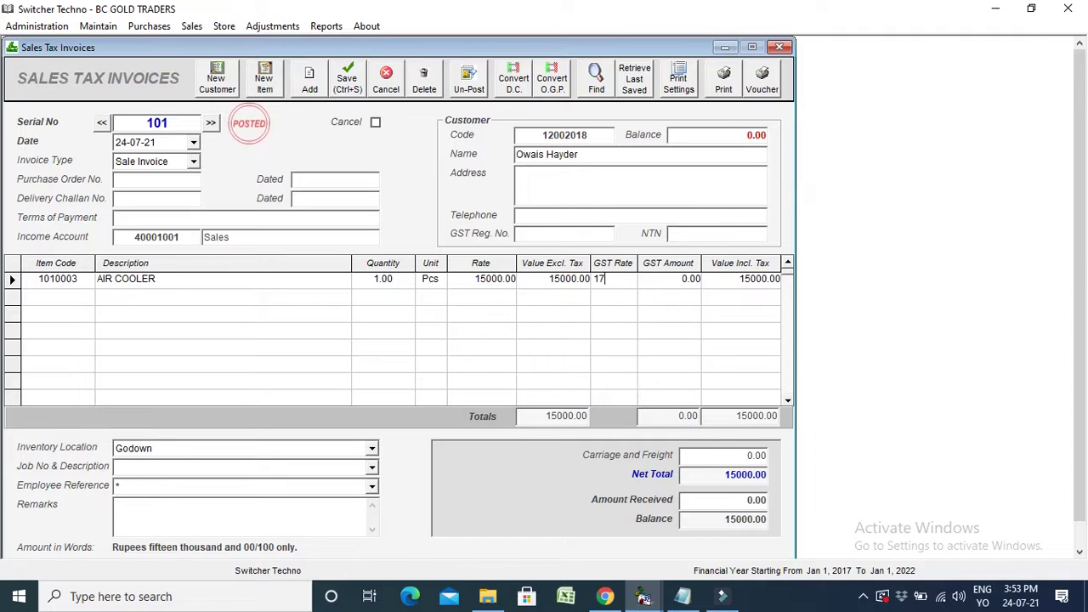
pyautogui.press('Return')
pyautogui.click(668, 281)
pyautogui.click(657, 281)
pyautogui.press('Return')
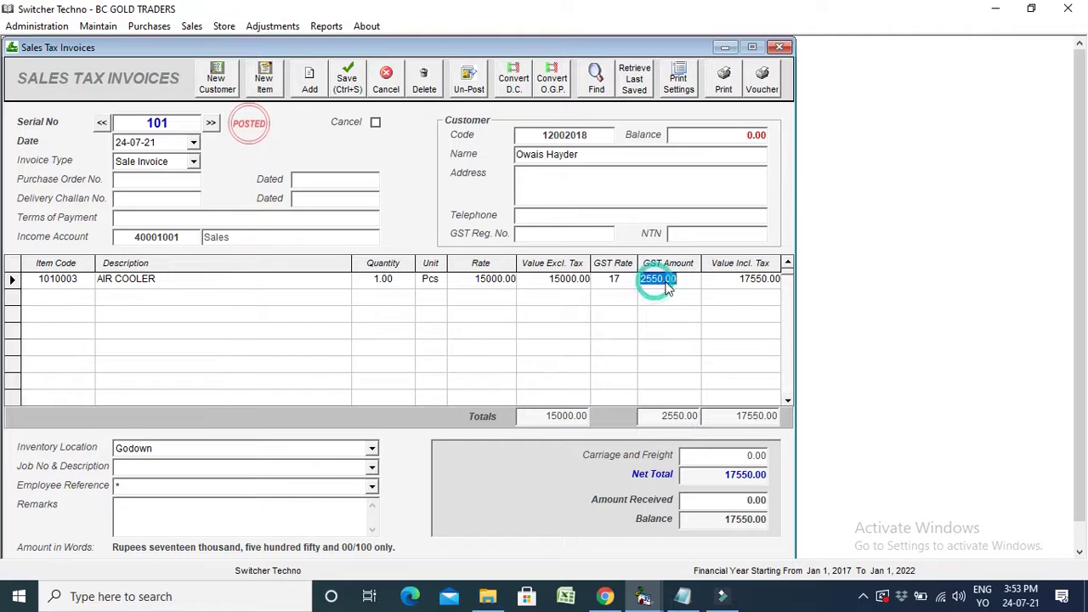
# Preview the sales tax invoice's printout and close the preview
pyautogui.press('Return')
pyautogui.click(723, 79)
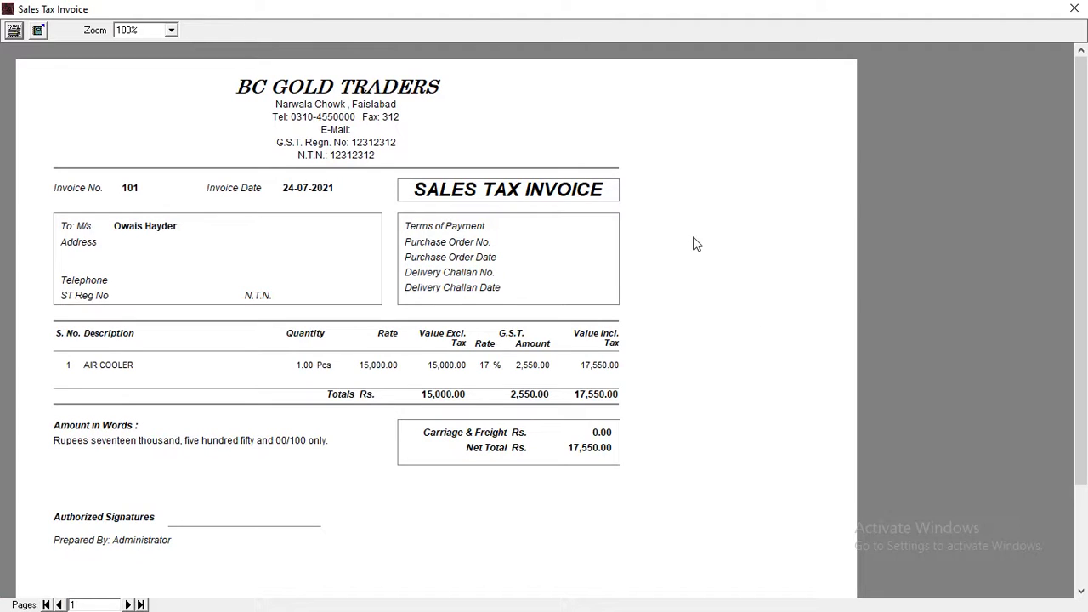
pyautogui.click(1073, 9)
# Display the account ledger of the customer just invoiced, and preview the ledger's printout before closing it
pyautogui.click(326, 25)
pyautogui.click(387, 335)
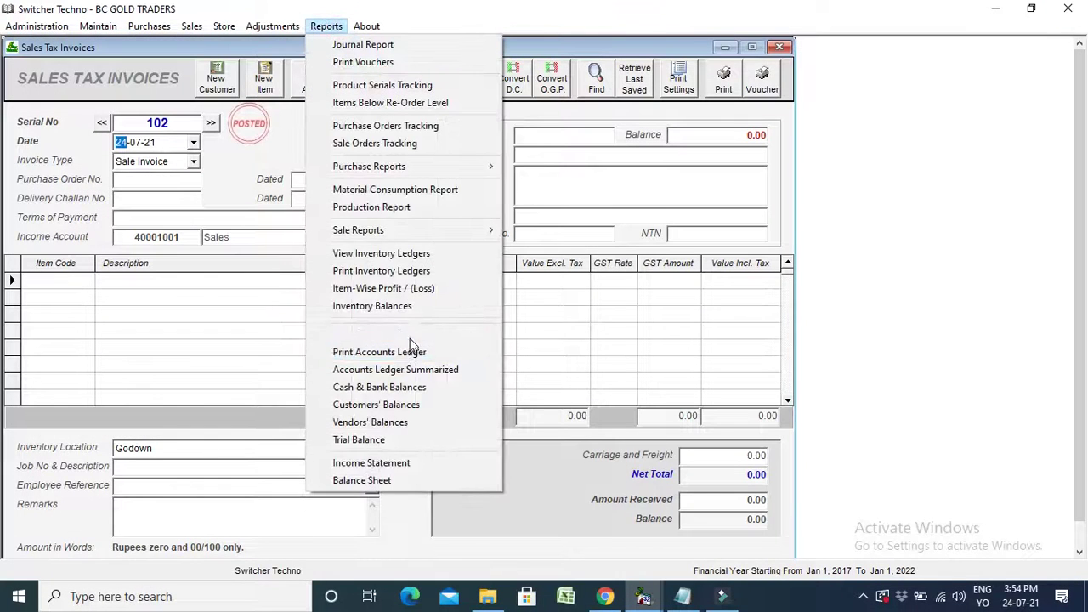
pyautogui.write('OW')
pyautogui.press('Down')
pyautogui.press('Down')
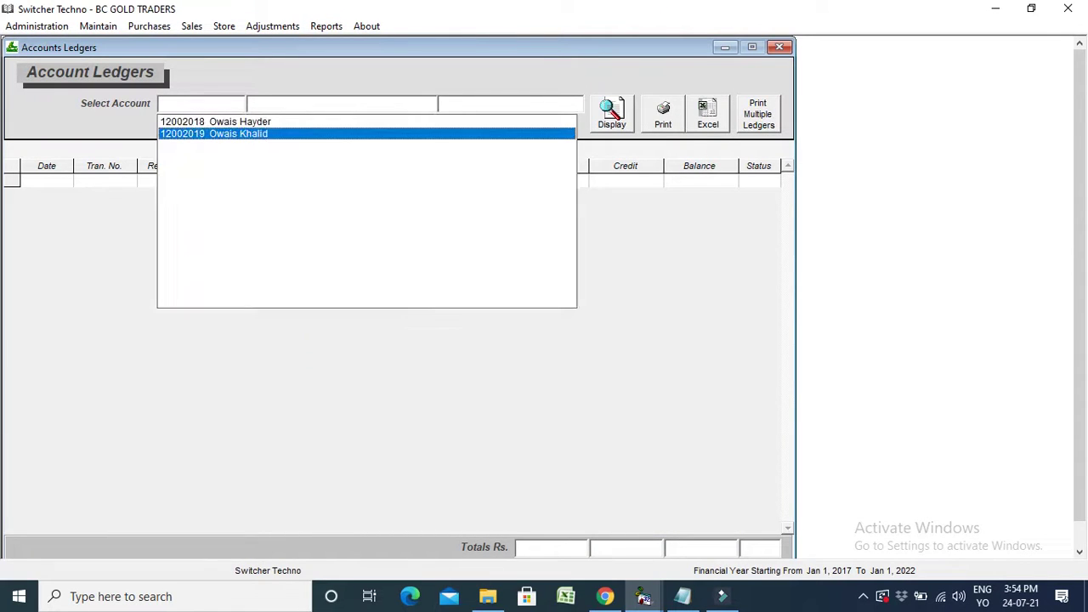
pyautogui.press('Up')
pyautogui.press('Return')
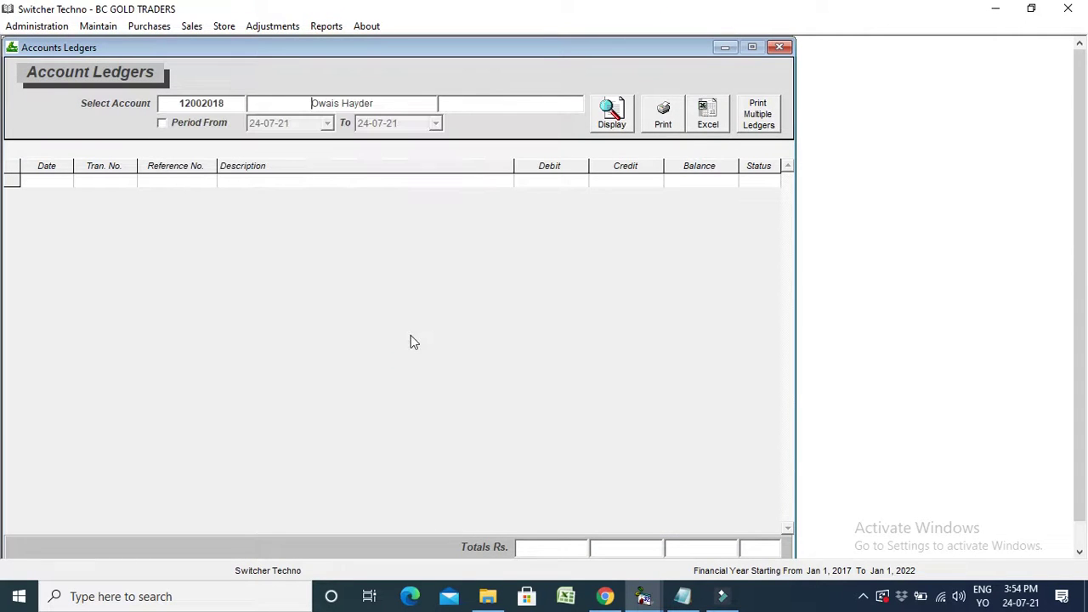
pyautogui.click(612, 112)
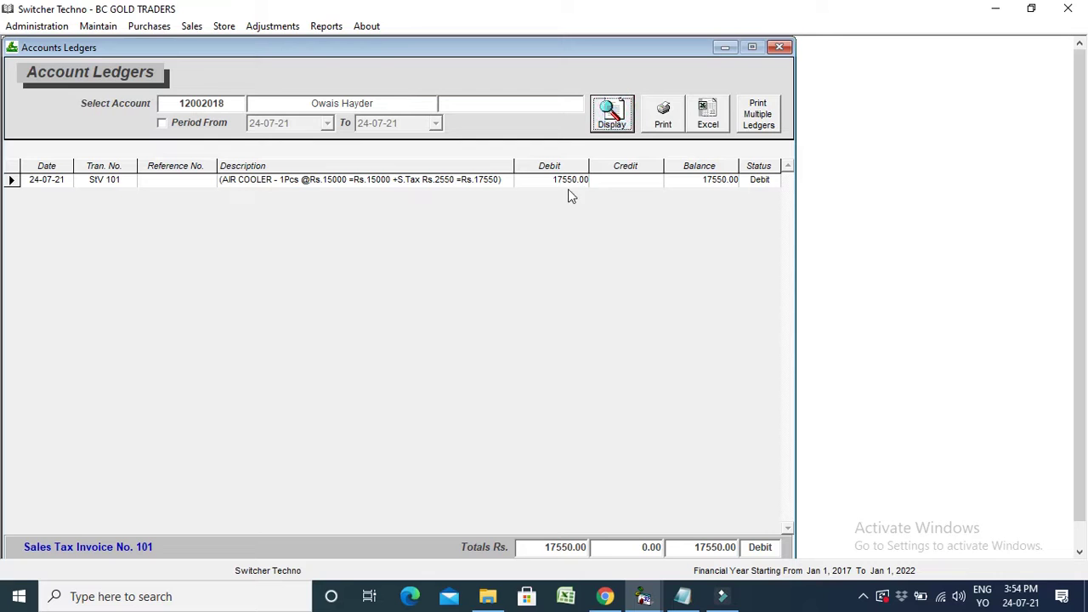
pyautogui.click(664, 112)
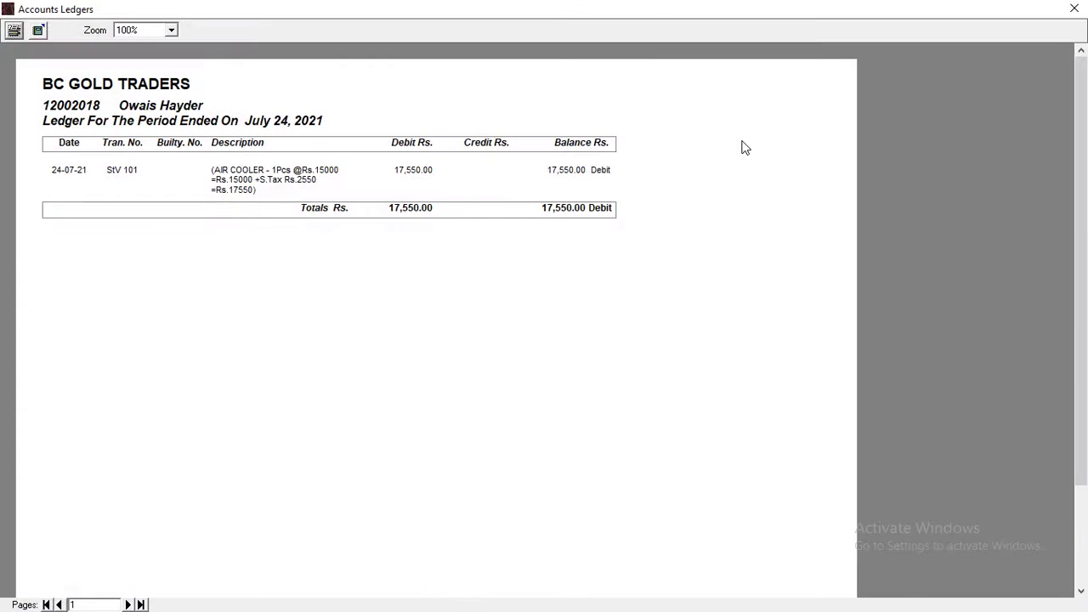
pyautogui.click(1075, 9)
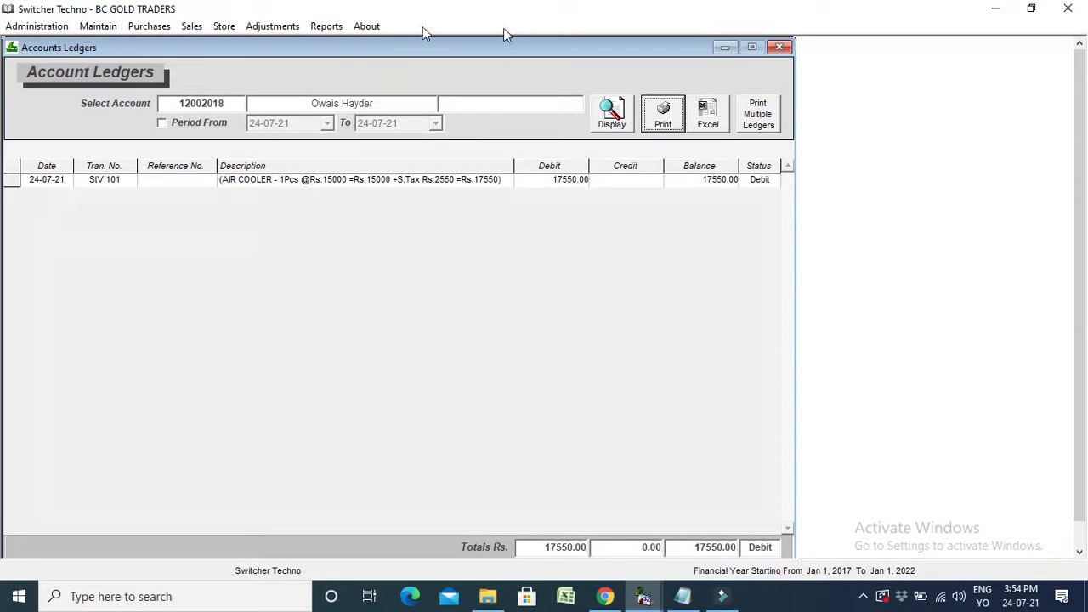
# Display the account ledger of the vendor IMRAN TRADING LLC
pyautogui.click(327, 26)
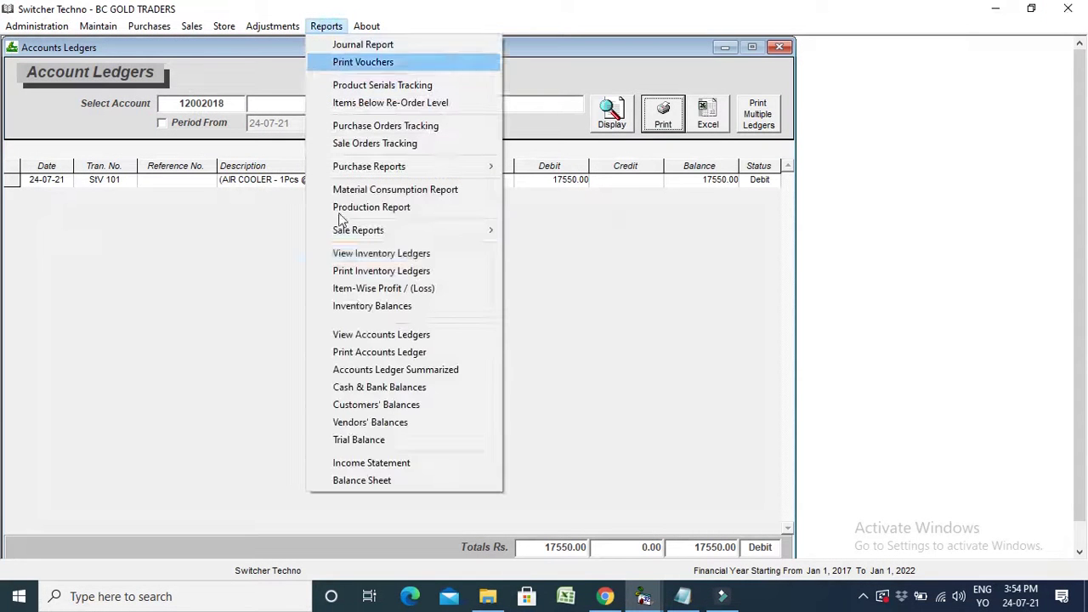
pyautogui.click(239, 102)
pyautogui.press('BackSpace')
pyautogui.write('imran')
pyautogui.press('Down')
pyautogui.press('Down')
pyautogui.press('Down')
pyautogui.press('Return')
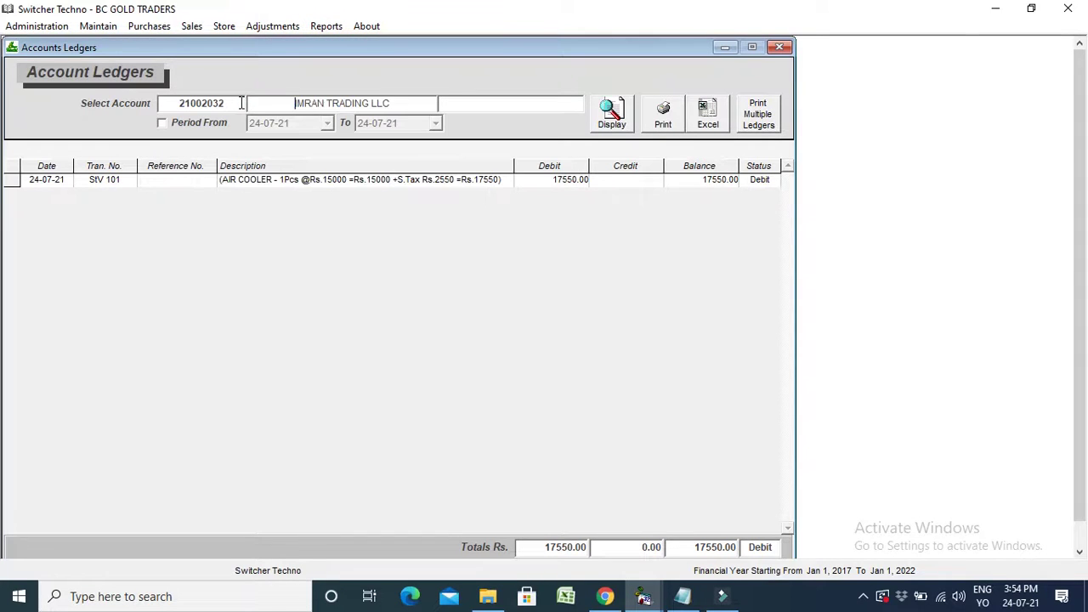
pyautogui.click(612, 119)
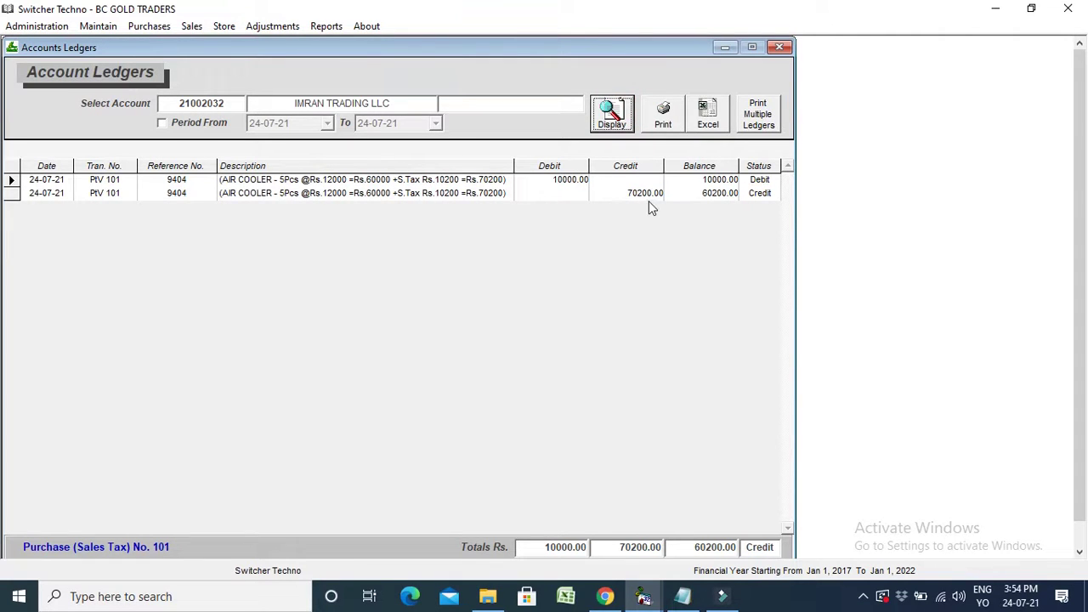
# Display the account ledger of the Sales Tax Payable account
pyautogui.click(336, 31)
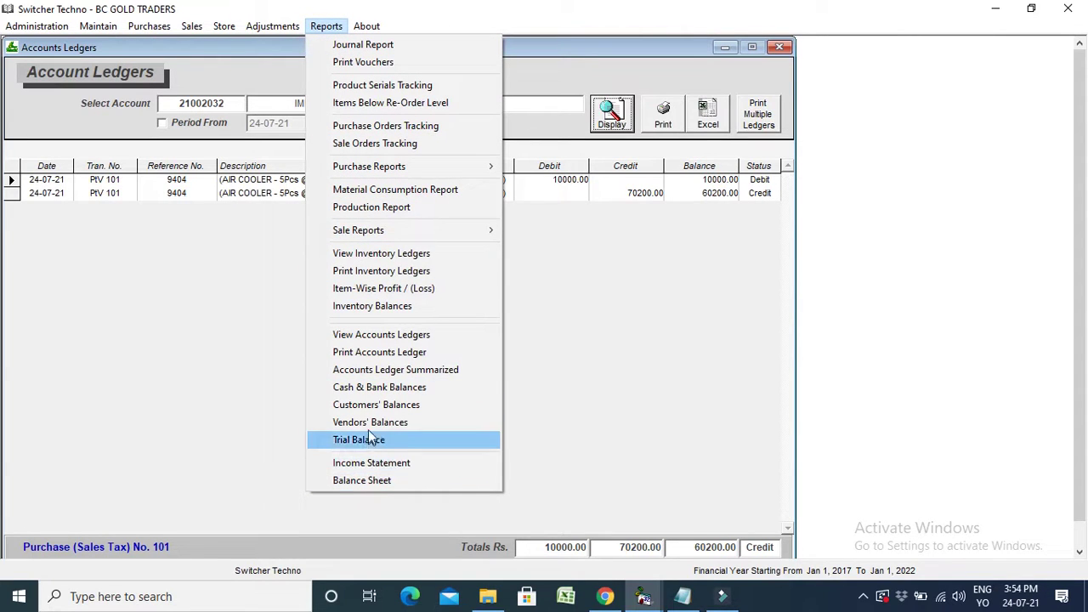
pyautogui.click(390, 335)
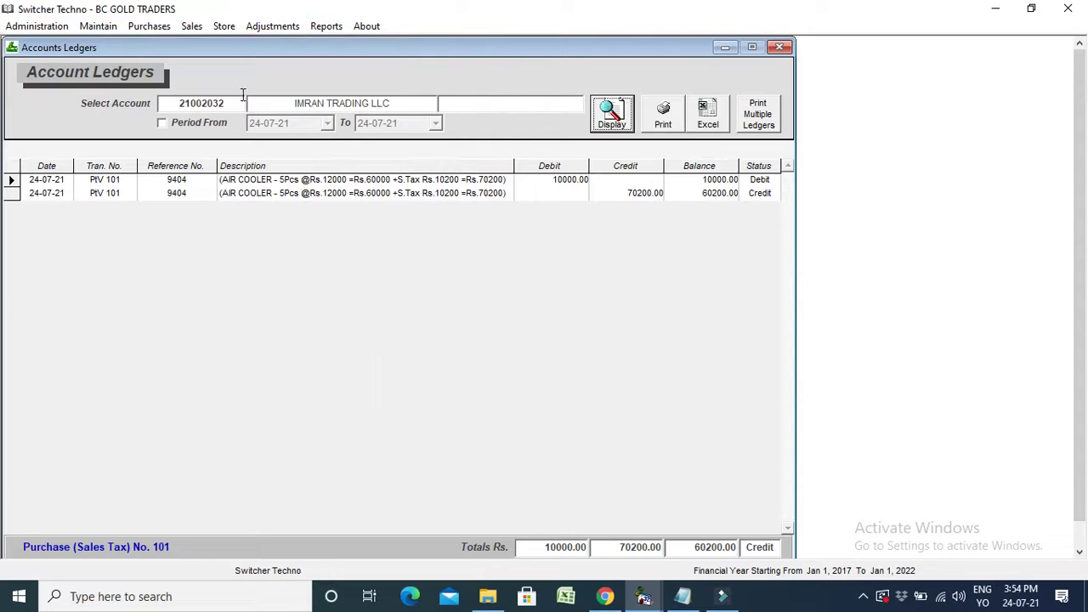
pyautogui.write('SALE')
pyautogui.press('Down')
pyautogui.press('Return')
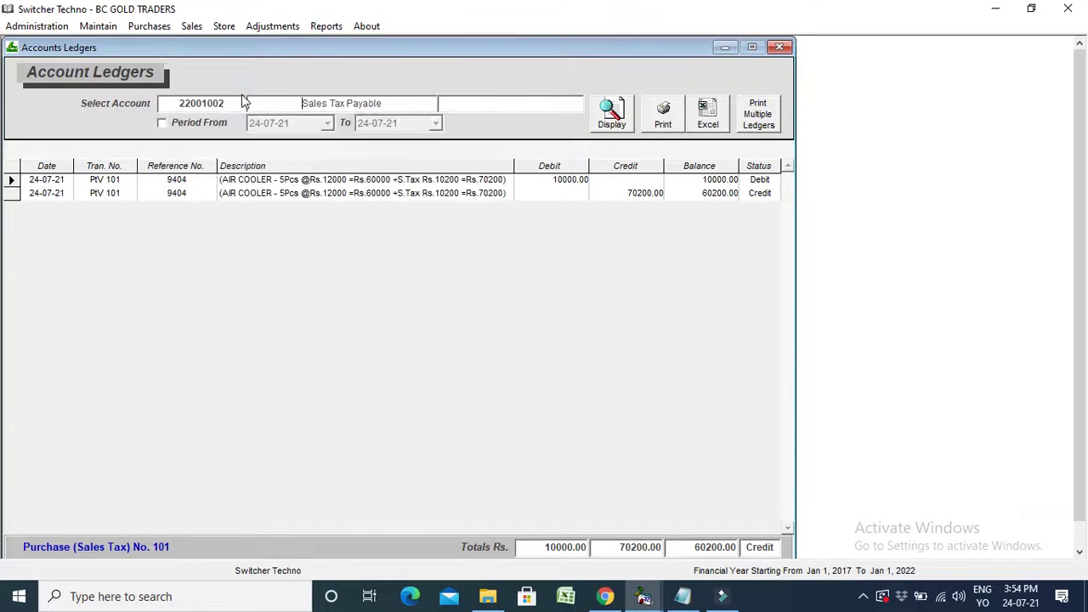
pyautogui.click(596, 123)
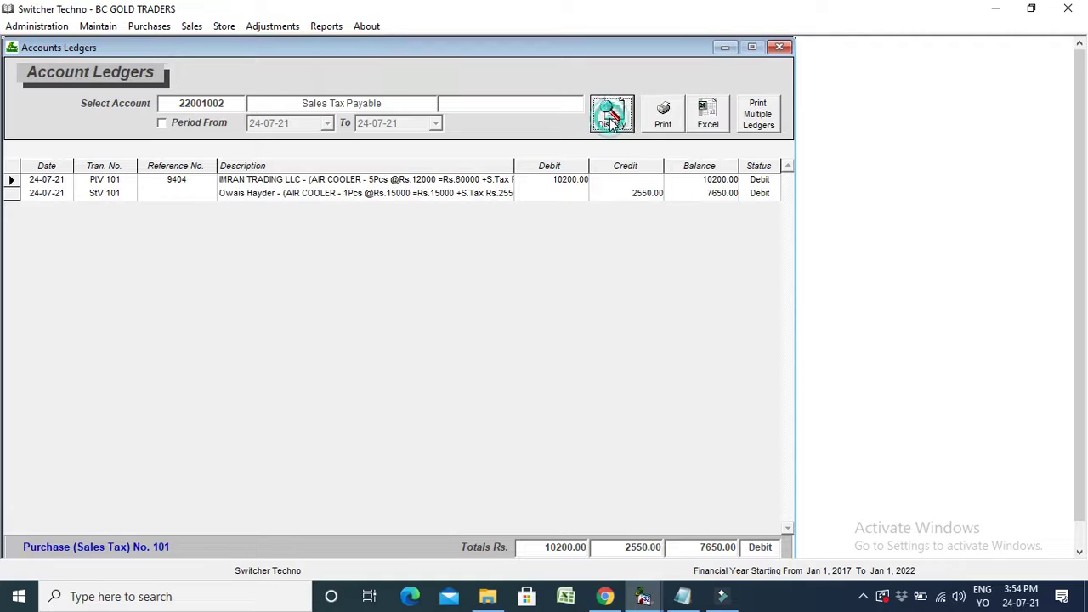
pyautogui.click(227, 103)
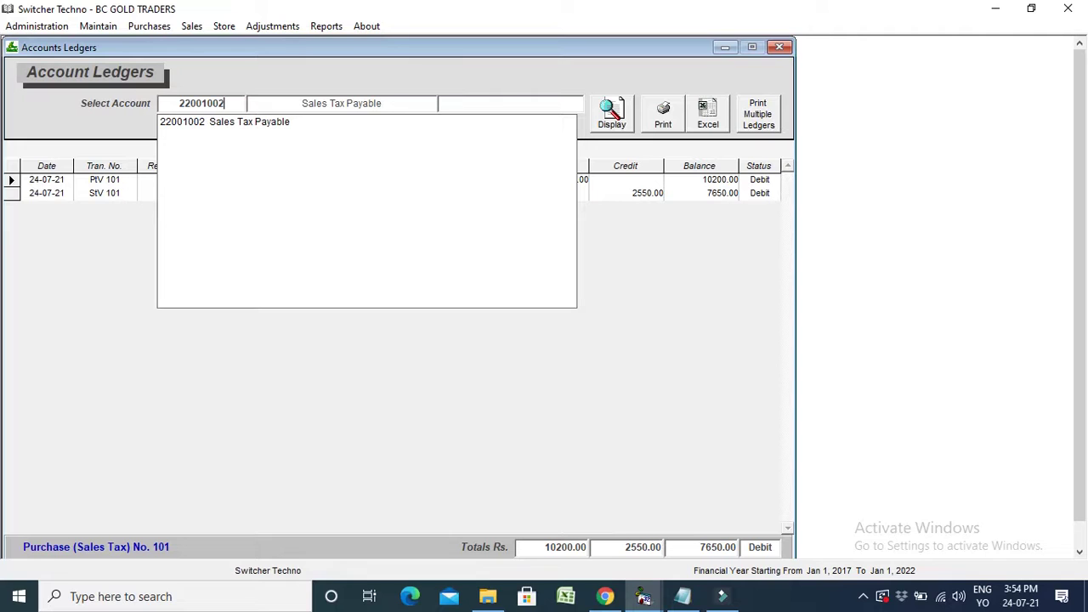
pyautogui.click(861, 597)
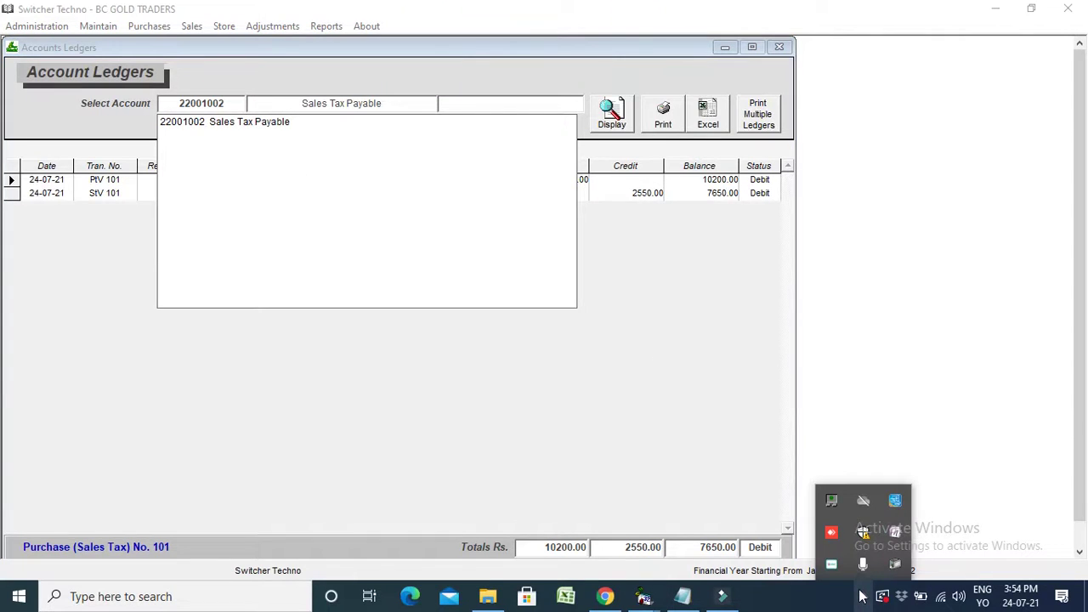